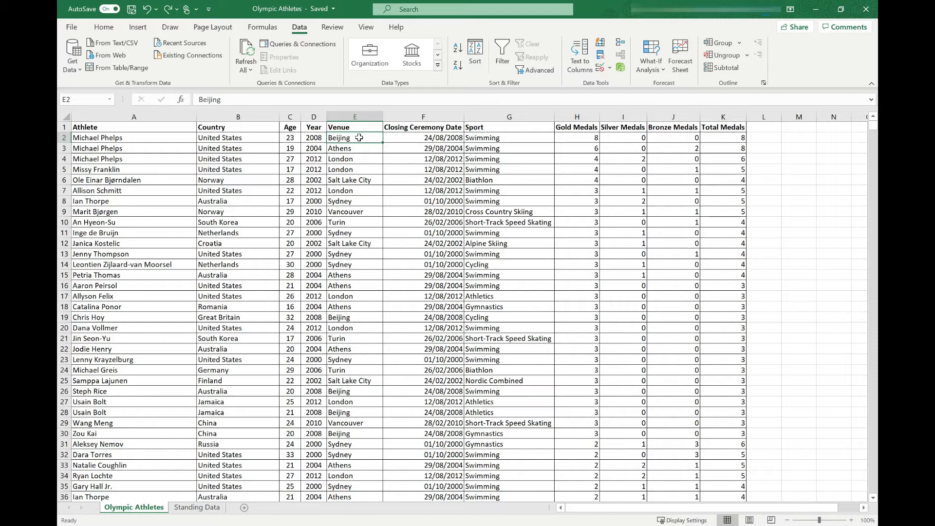
pyautogui.moveTo(798, 143); pyautogui.dragTo(821, 323)
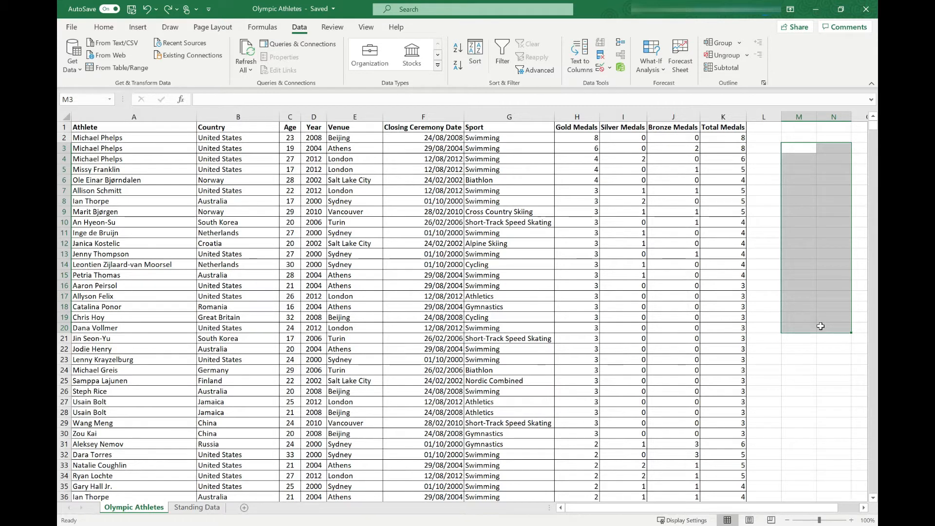
pyautogui.click(811, 348)
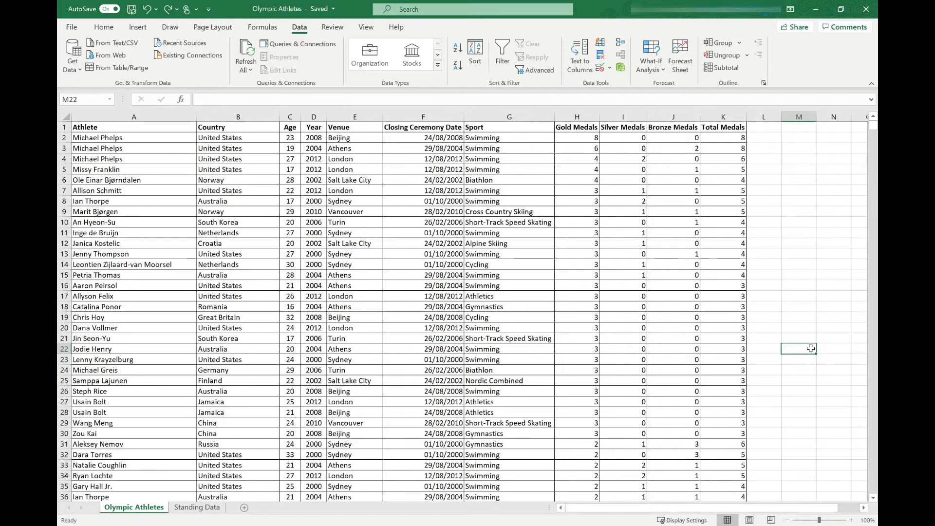
pyautogui.moveTo(520, 137); pyautogui.dragTo(509, 267)
pyautogui.scroll(5, 510, 267)
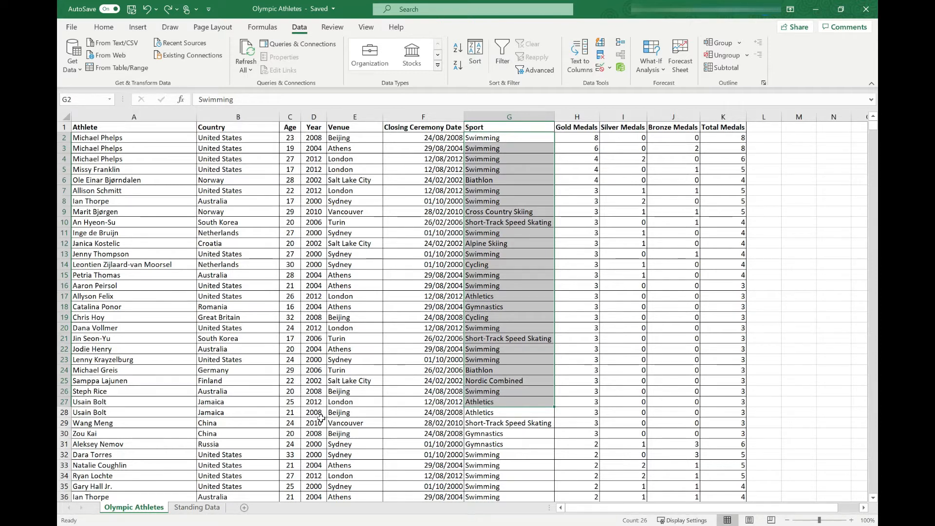
# Enter the formula =UNIQUE(SORT(G2:G8614)) in cell M4 to list each sport once in alphabetical order.
pyautogui.click(799, 158)
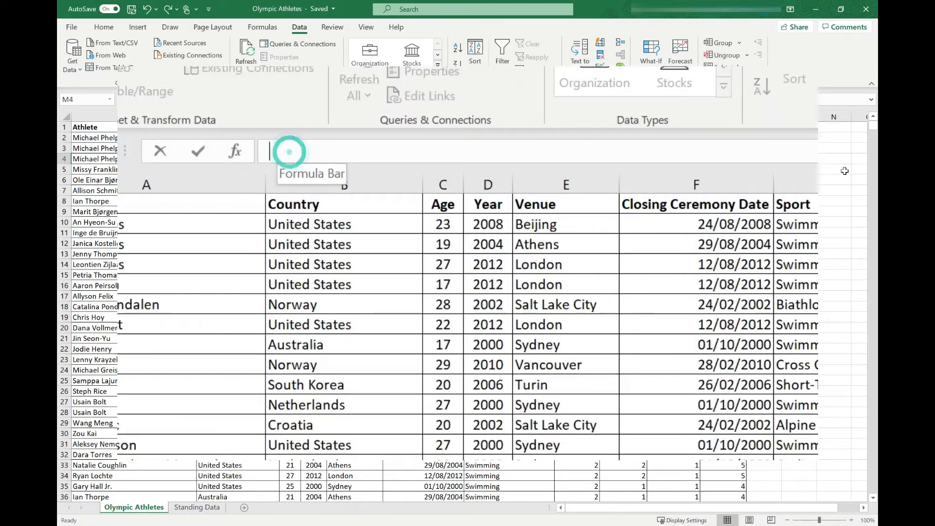
pyautogui.write('=')
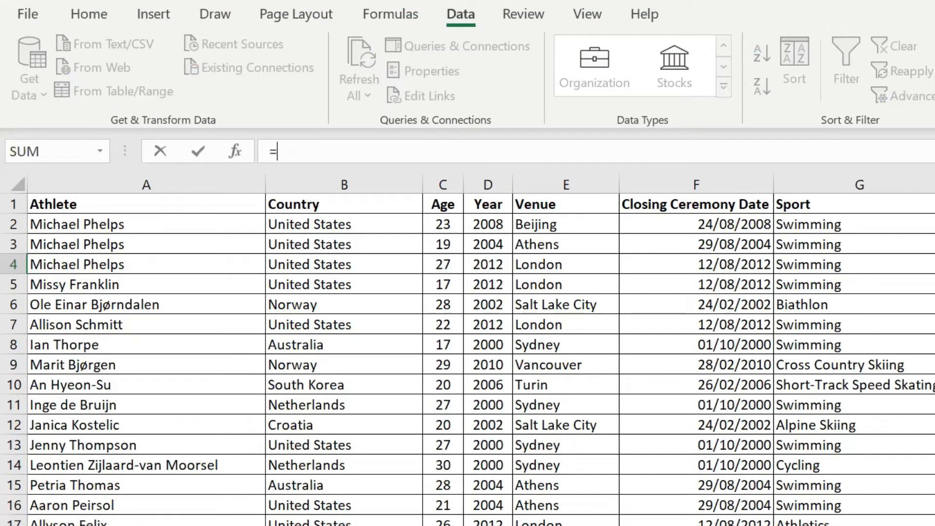
pyautogui.write('UNI')
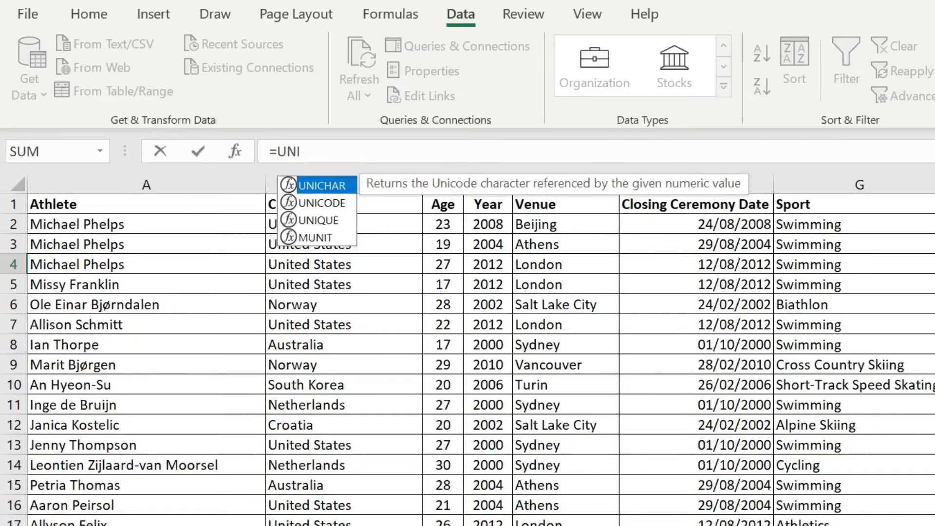
pyautogui.write('QUE')
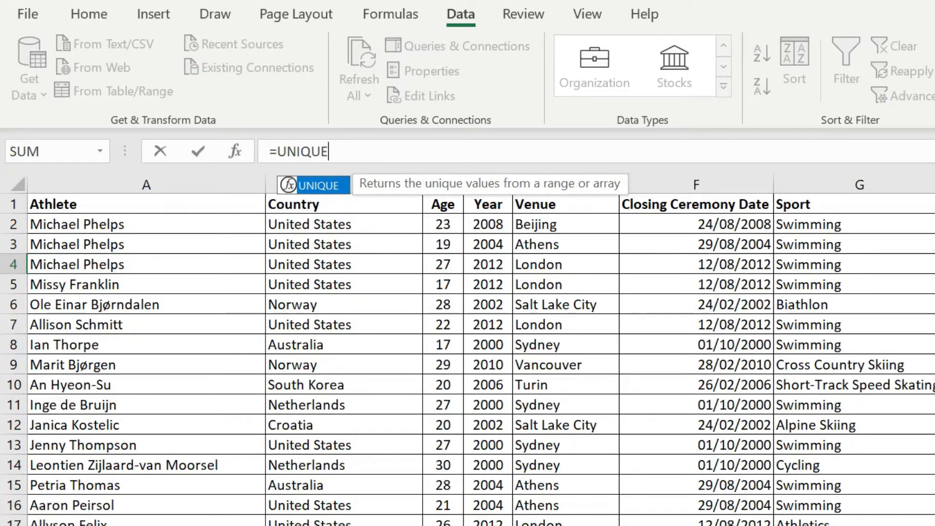
pyautogui.write('(SORT')
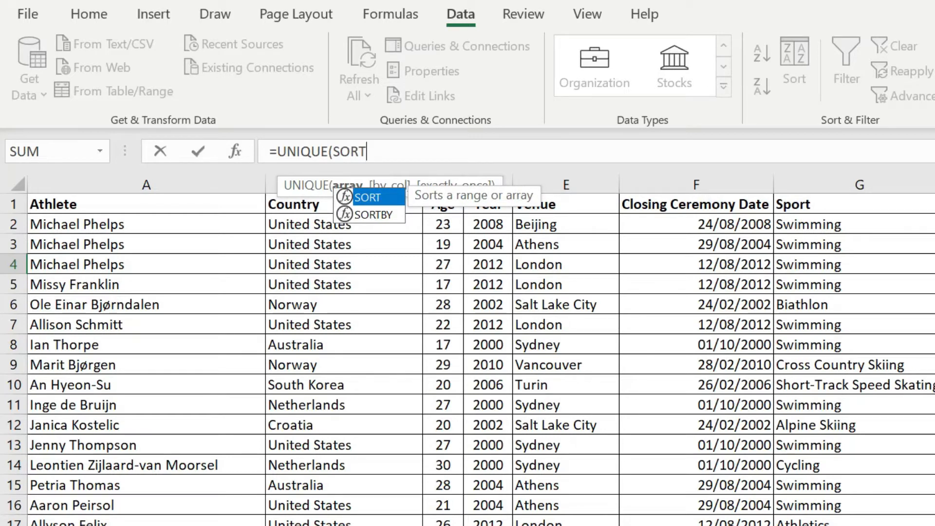
pyautogui.write('(')
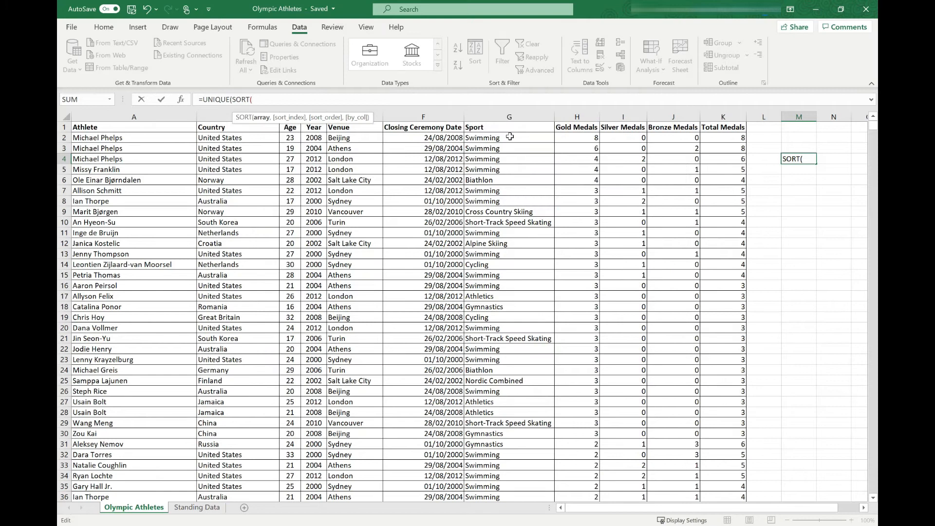
pyautogui.click(509, 136)
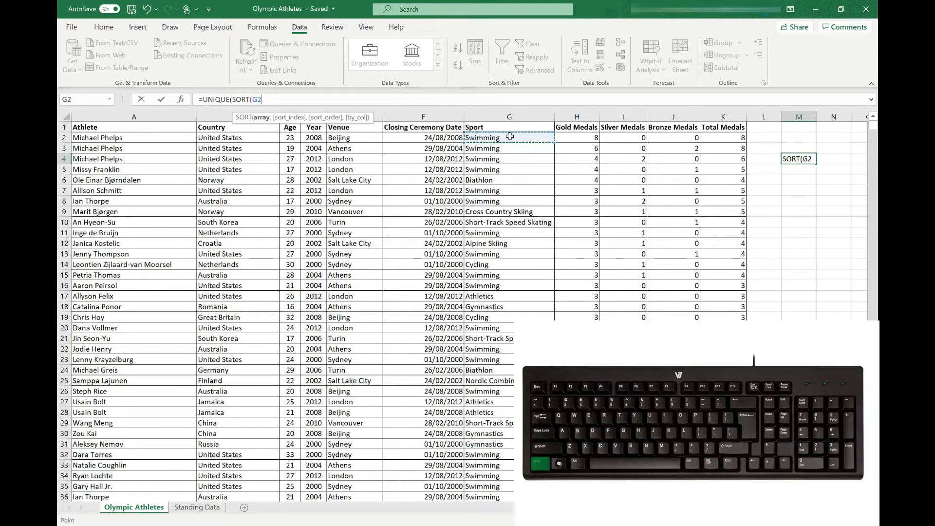
pyautogui.hotkey('ctrl', 'shift', 'Down')
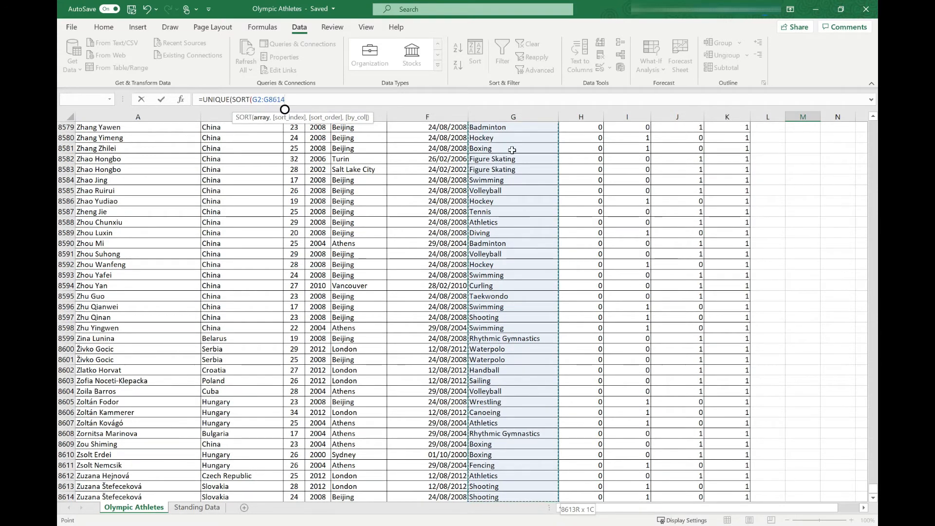
pyautogui.scroll(-1, 512, 149)
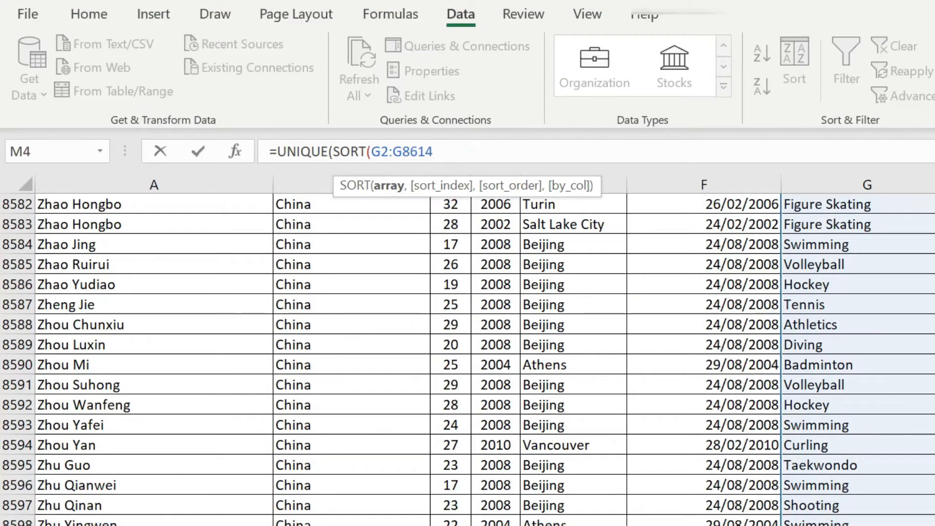
pyautogui.write(')')
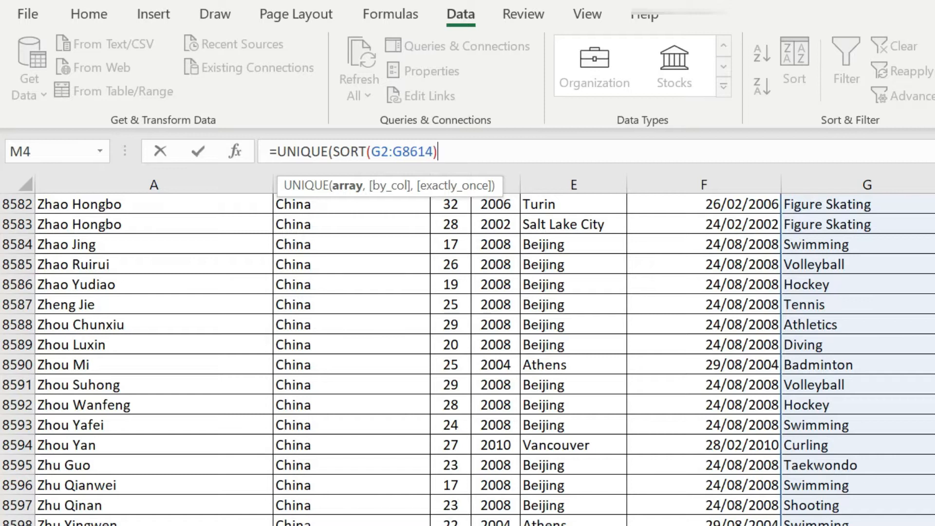
pyautogui.write(')')
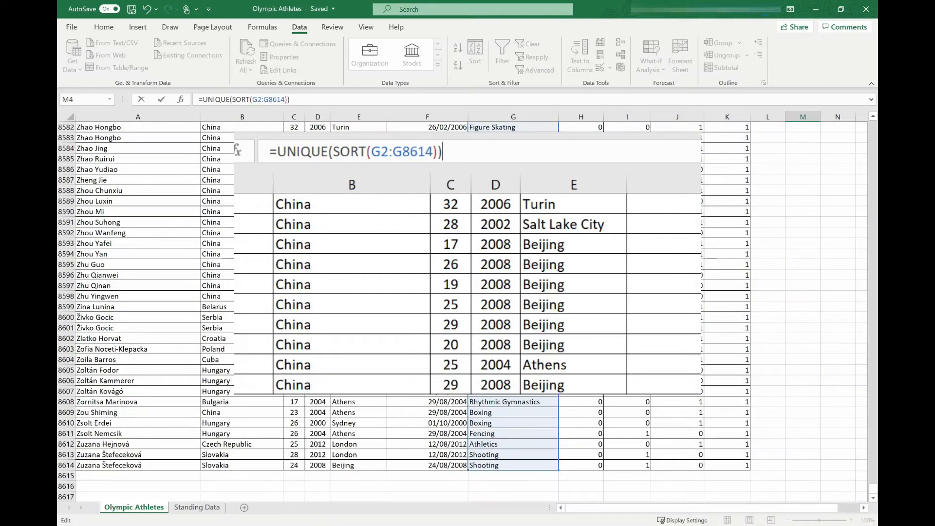
pyautogui.press('Return')
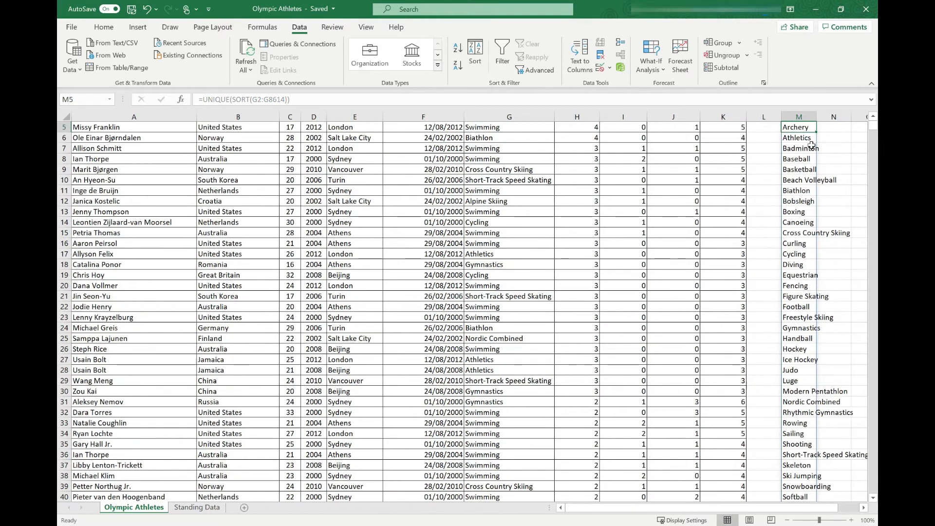
# Copy the whole list of unique sports and paste it as values only into the Standing Data sheet, starting at A2.
pyautogui.scroll(2, 812, 145)
pyautogui.press('Up')
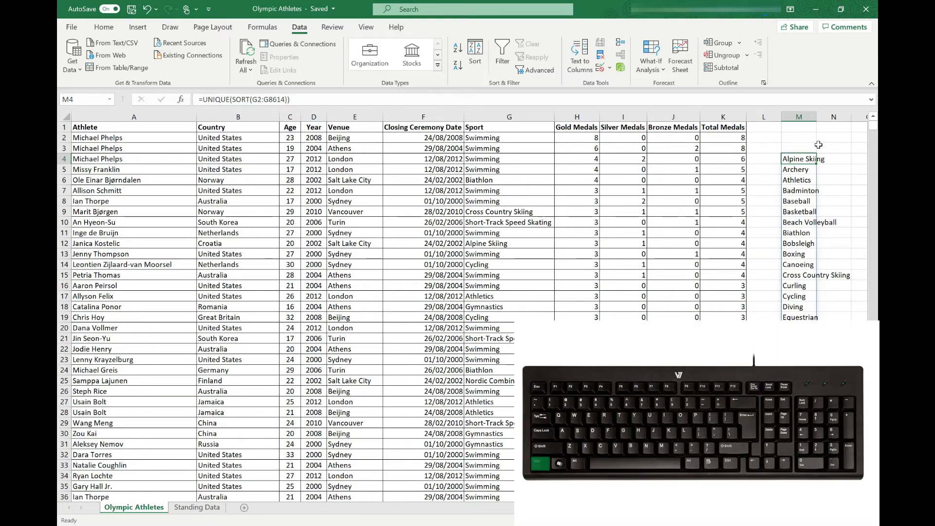
pyautogui.hotkey('ctrl', 'shift', 'Down')
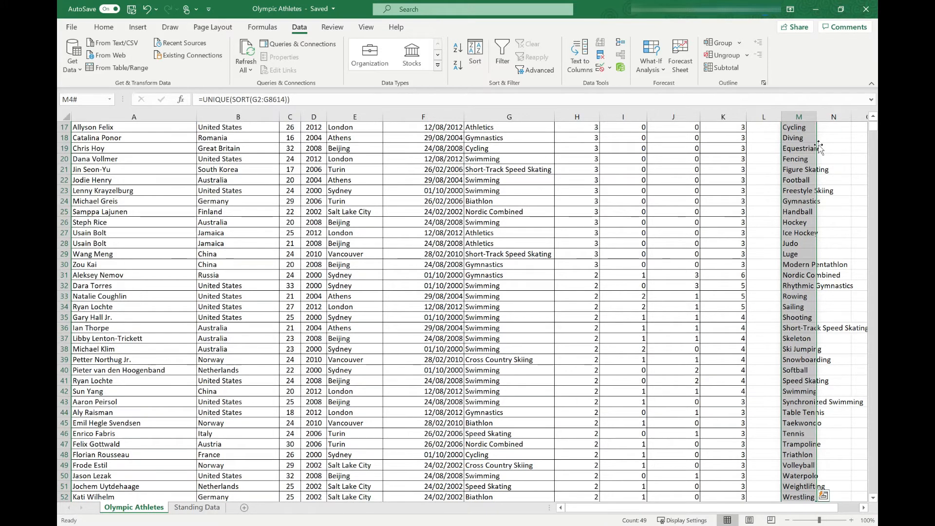
pyautogui.hotkey('ctrl', 'c')
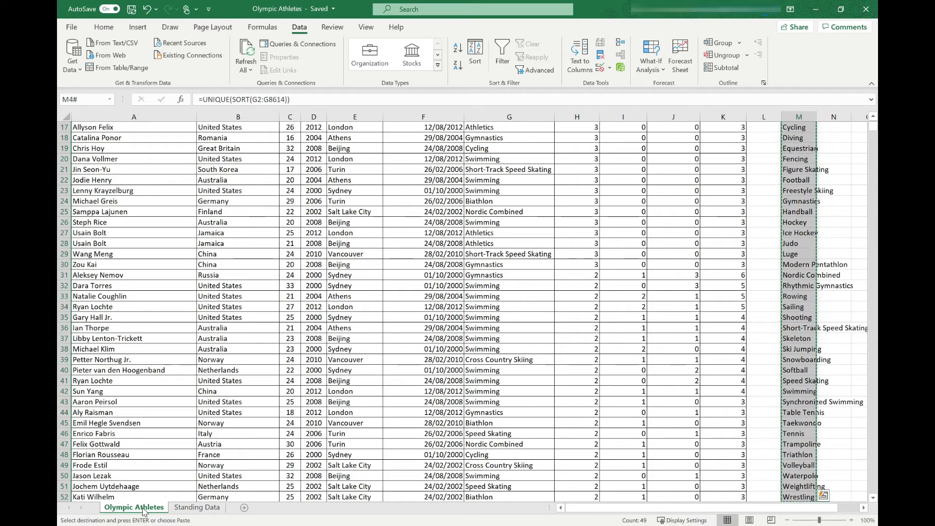
pyautogui.click(185, 508)
pyautogui.click(87, 138)
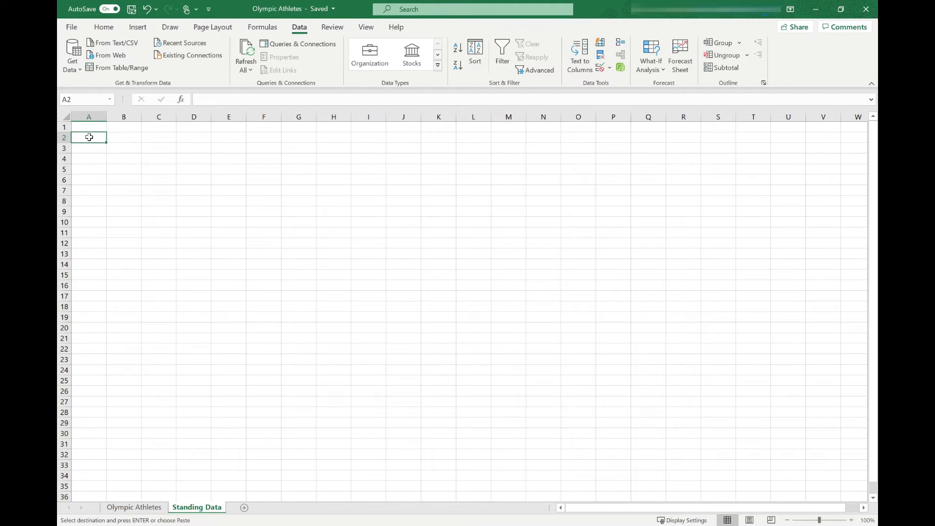
pyautogui.rightClick(90, 138)
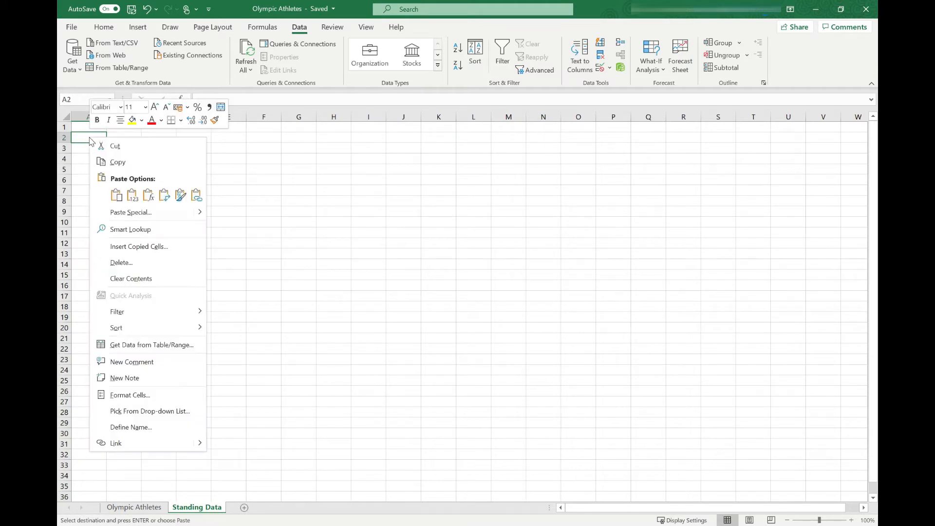
pyautogui.click(132, 197)
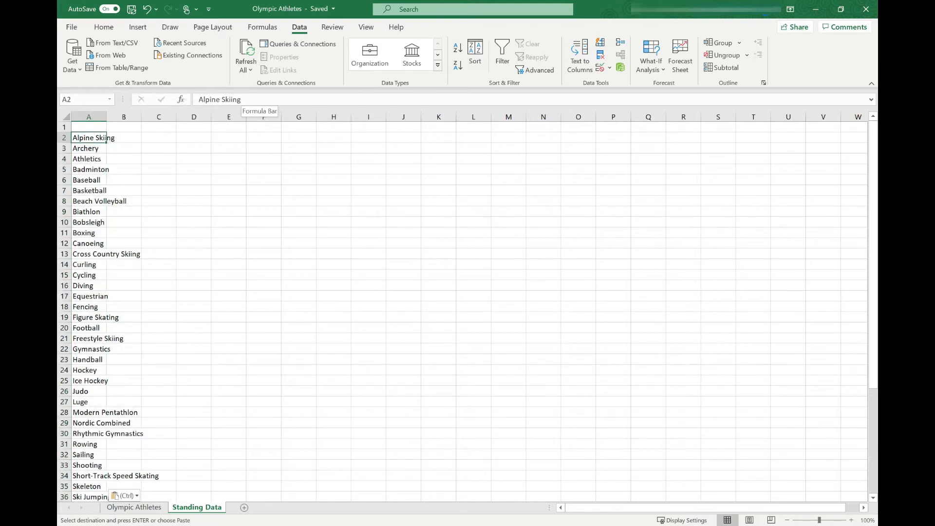
# Delete column M with the helper list from the Olympic Athletes sheet.
pyautogui.click(136, 507)
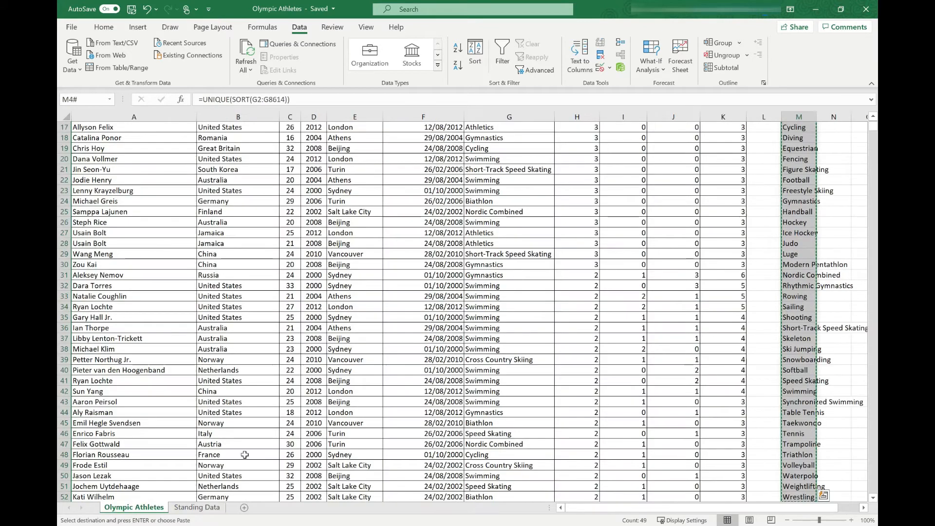
pyautogui.scroll(5, 799, 176)
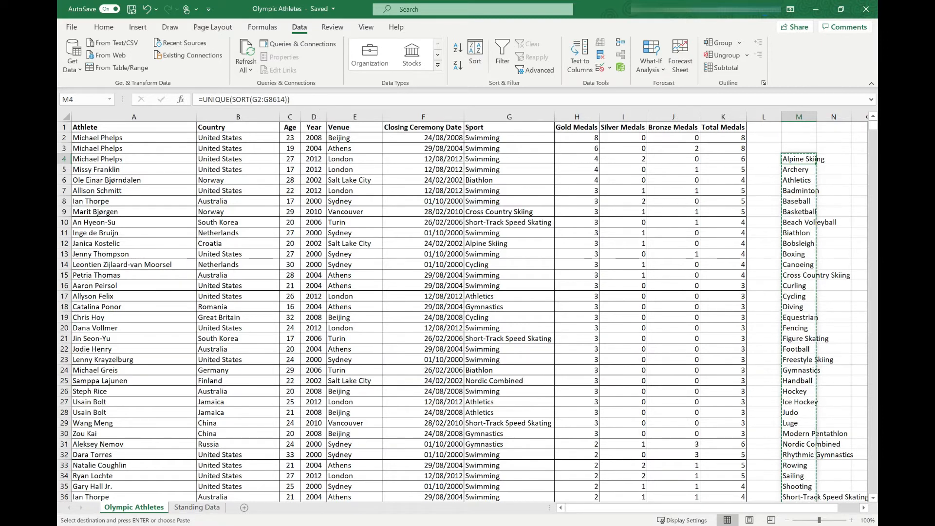
pyautogui.click(798, 118)
pyautogui.rightClick(797, 119)
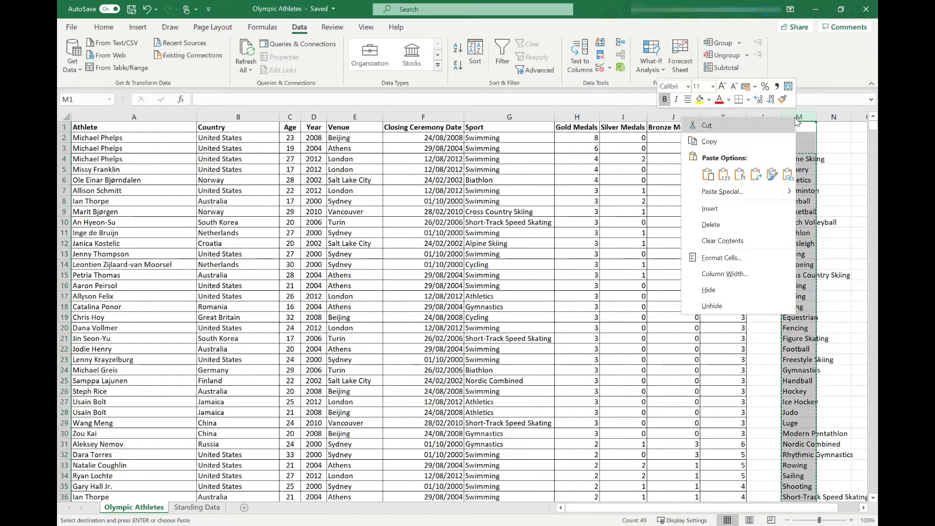
pyautogui.click(773, 226)
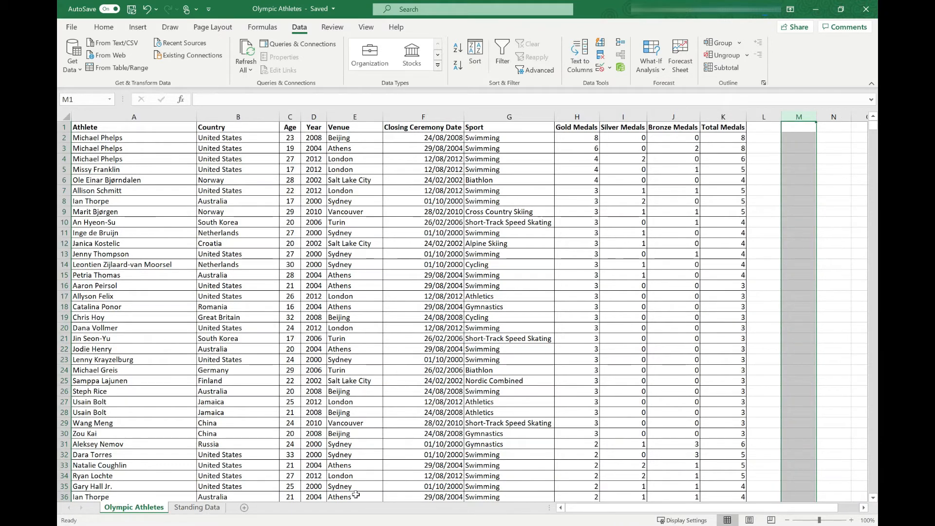
# Add the header Sport in cell A1 of the Standing Data sheet and fit column A's width to its contents.
pyautogui.click(197, 508)
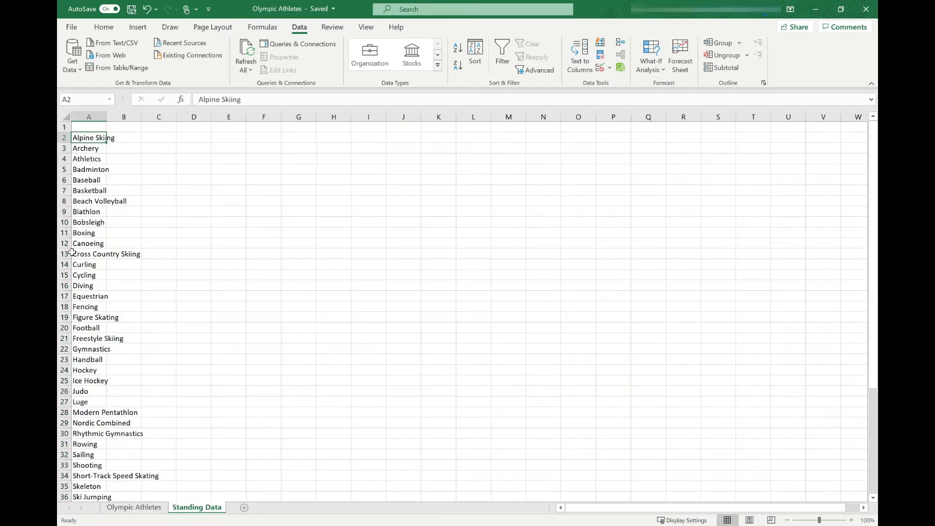
pyautogui.click(92, 126)
pyautogui.write('Spor')
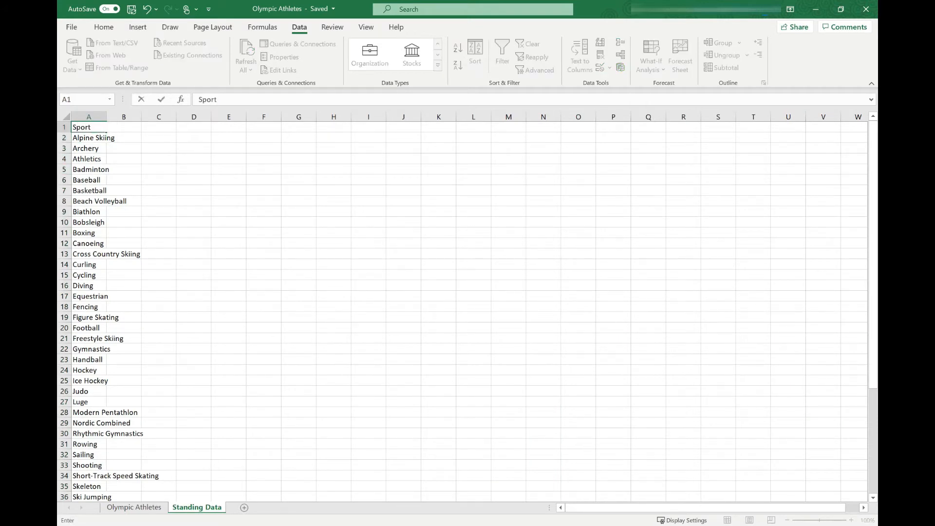
pyautogui.write('t')
pyautogui.press('Return')
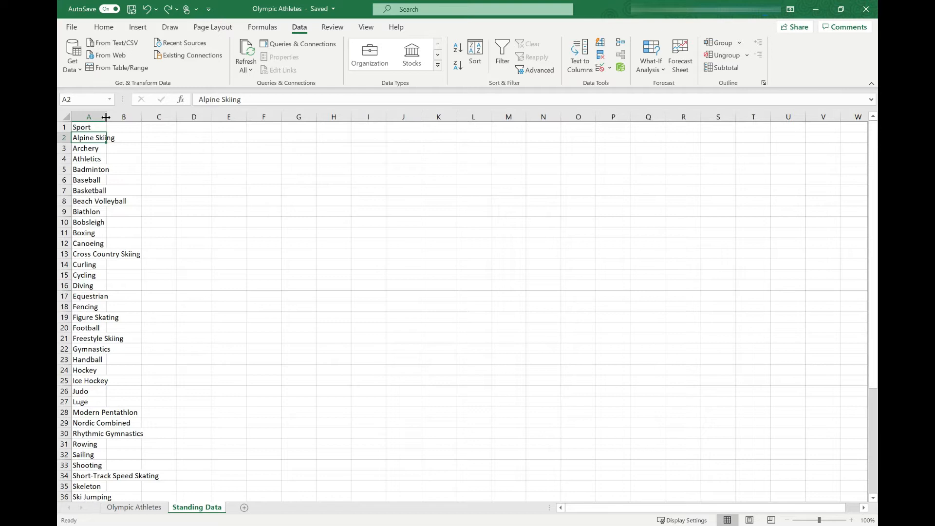
pyautogui.doubleClick(106, 117)
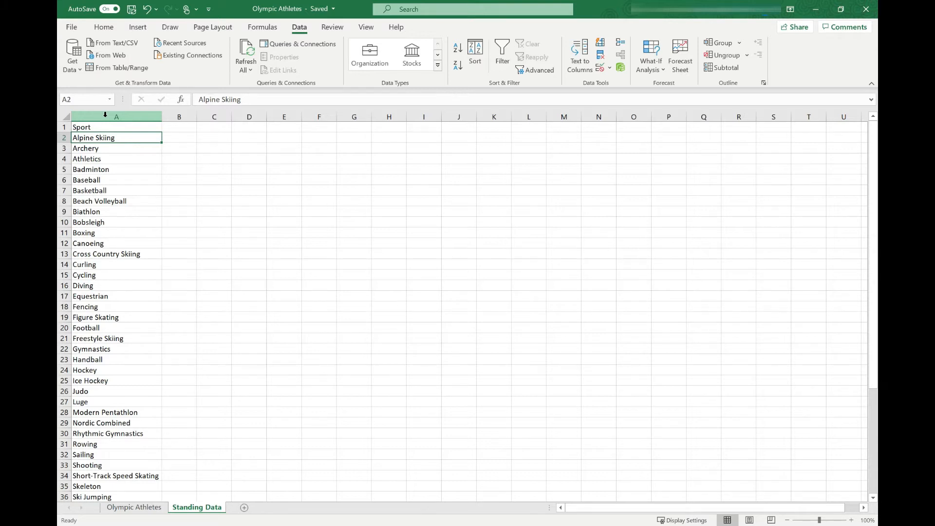
# Convert the sports list in A1:A50 into a table that has headers.
pyautogui.press('Up')
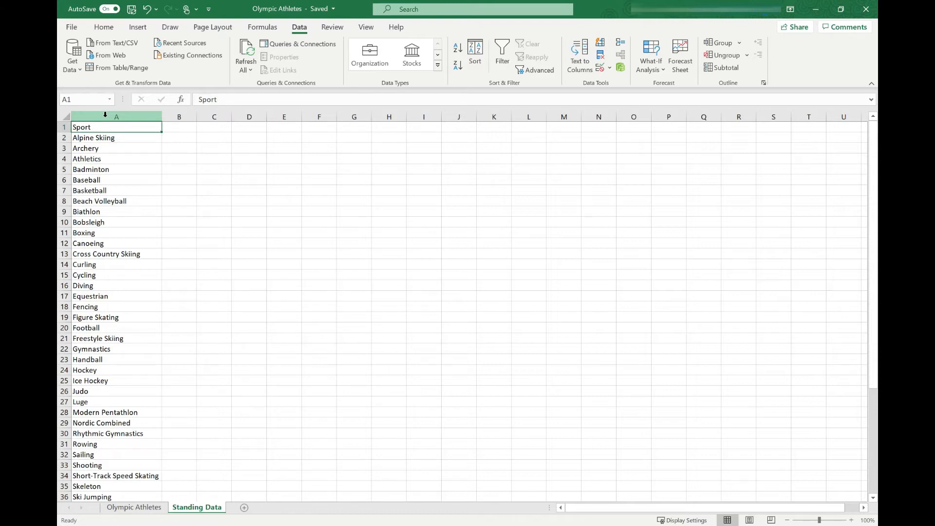
pyautogui.hotkey('ctrl', 't')
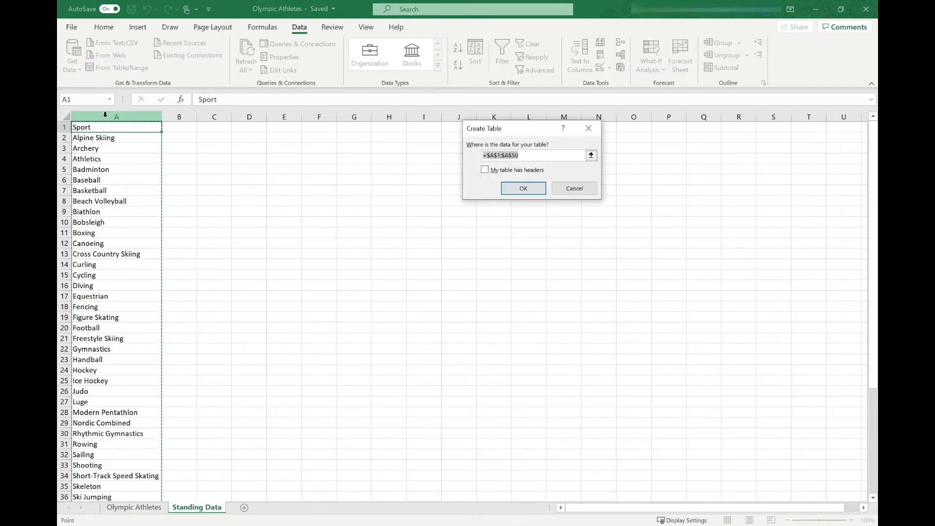
pyautogui.scroll(-10, 113, 159)
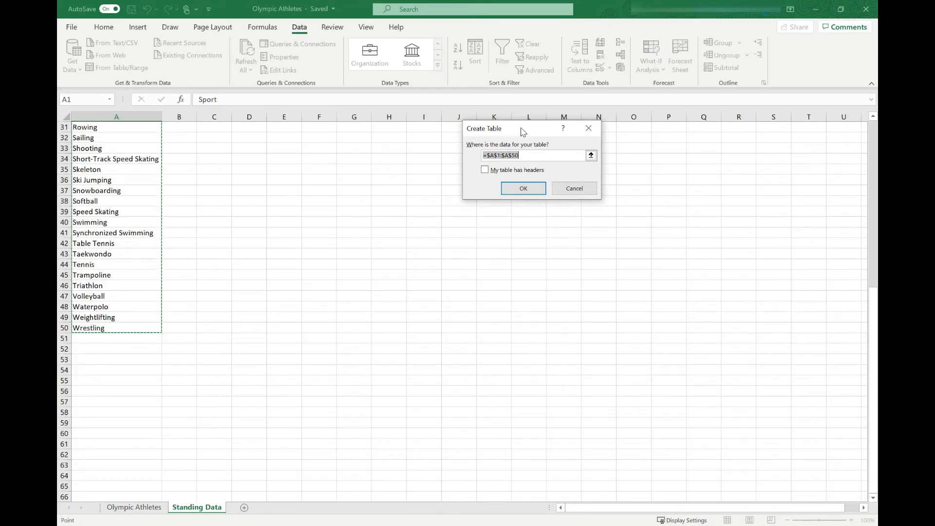
pyautogui.click(485, 170)
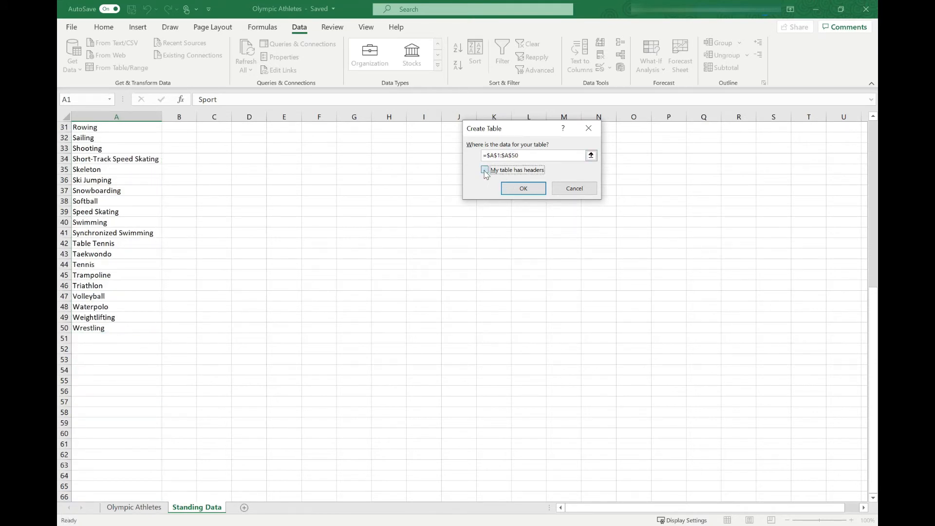
pyautogui.click(524, 189)
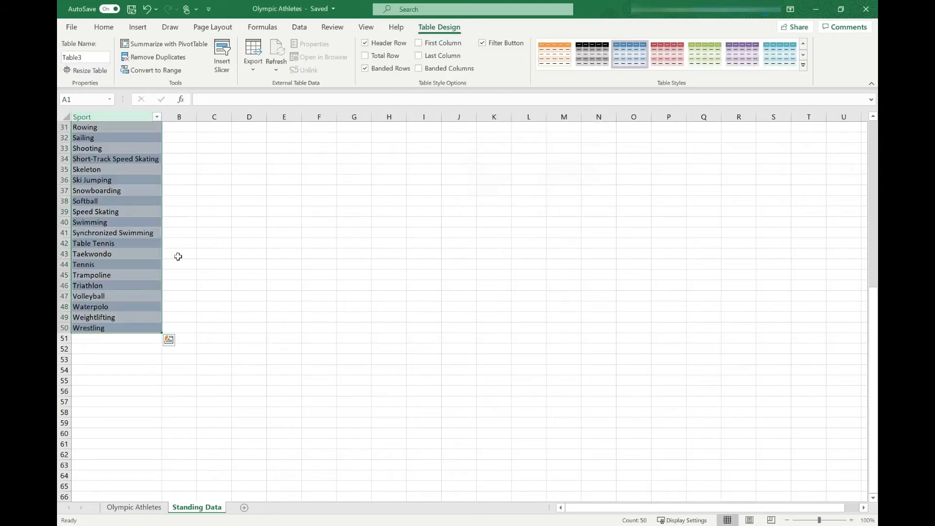
pyautogui.scroll(10, 136, 248)
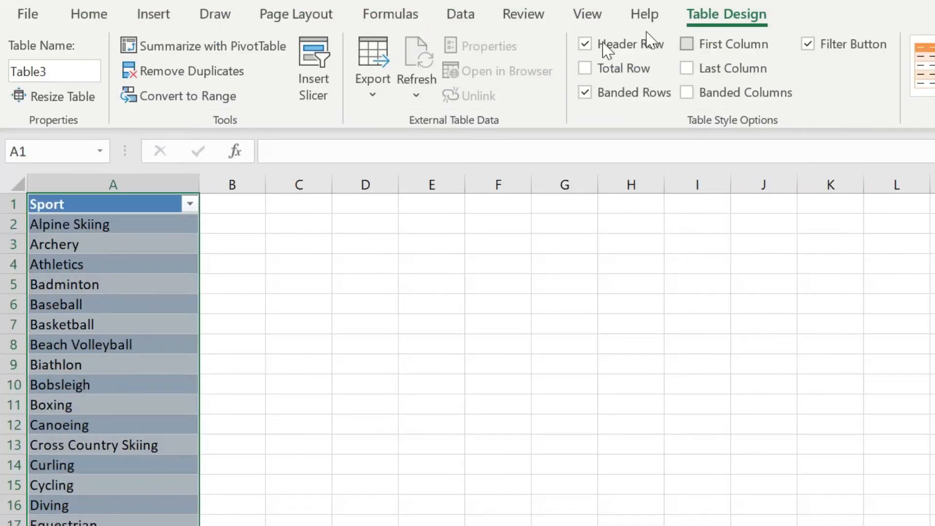
# Rename the sports table on the Standing Data sheet as Sport_List.
pyautogui.click(71, 74)
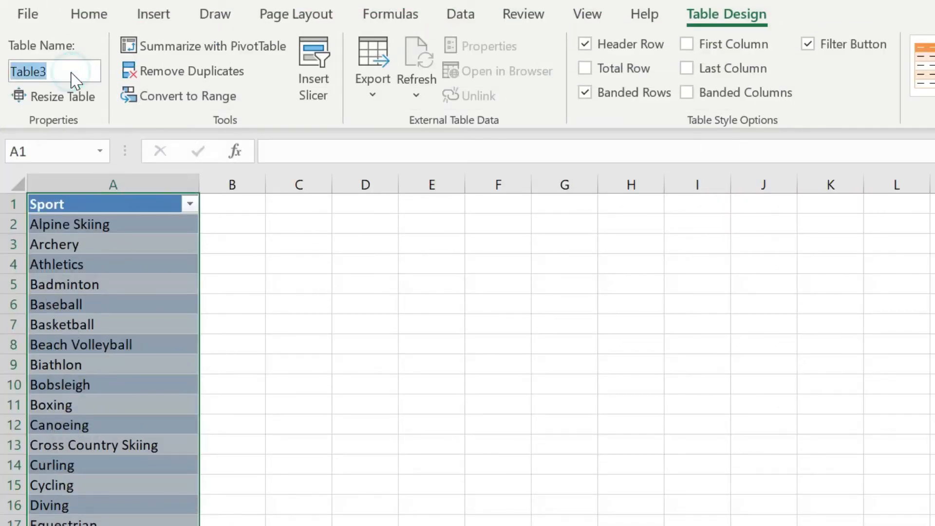
pyautogui.write('Sport_')
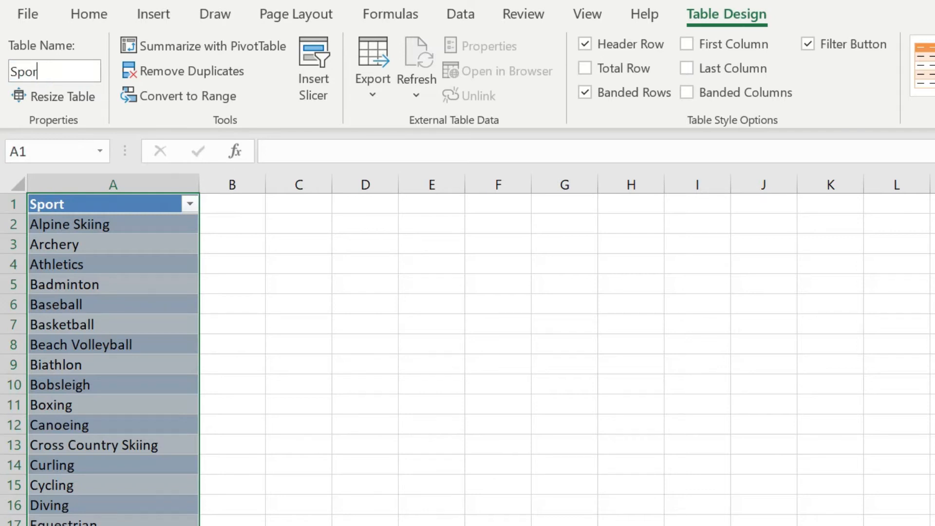
pyautogui.write('List')
pyautogui.press('Return')
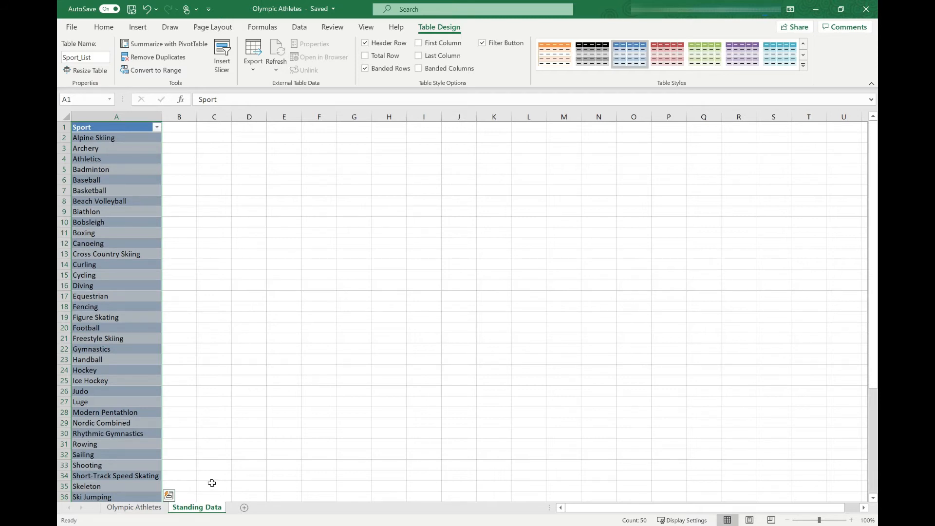
# Start data validation for all Sport cells from G2 down on the Olympic Athletes sheet, allowing values from a List.
pyautogui.click(125, 508)
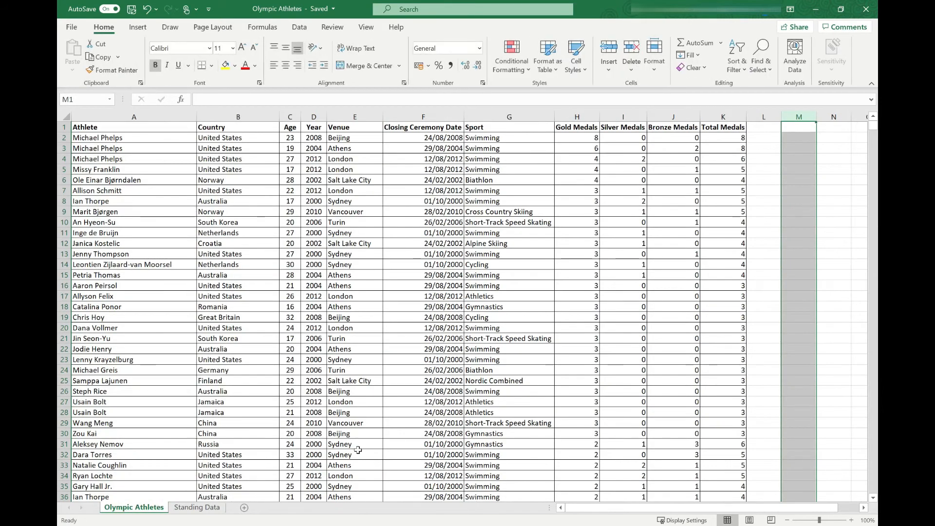
pyautogui.click(518, 138)
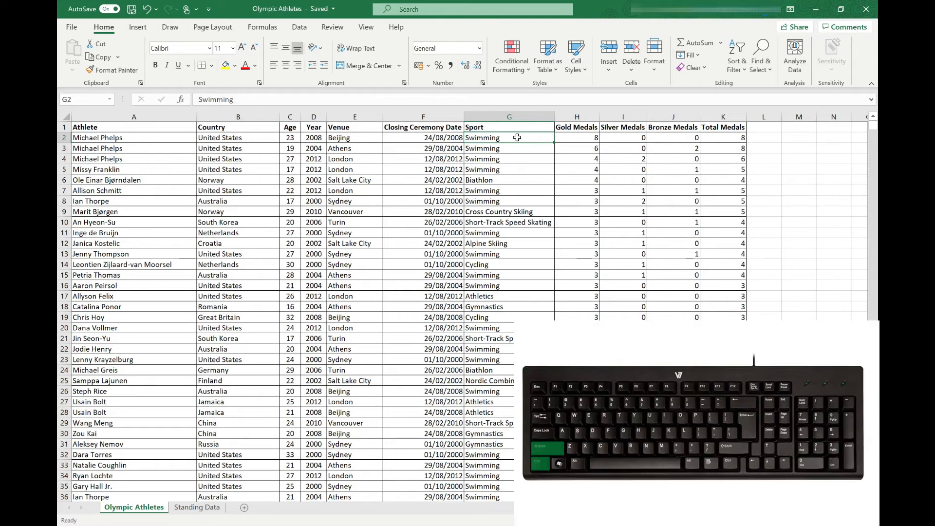
pyautogui.hotkey('ctrl', 'shift', 'Down')
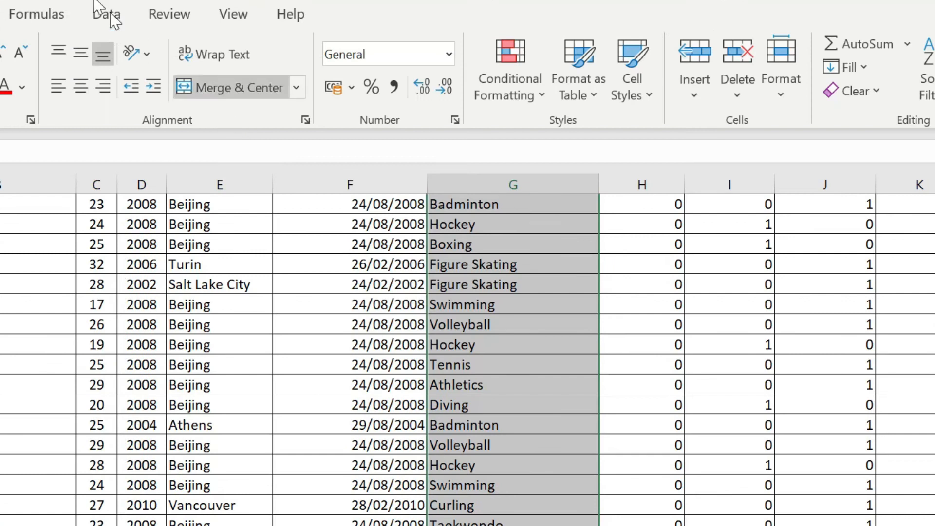
pyautogui.click(105, 13)
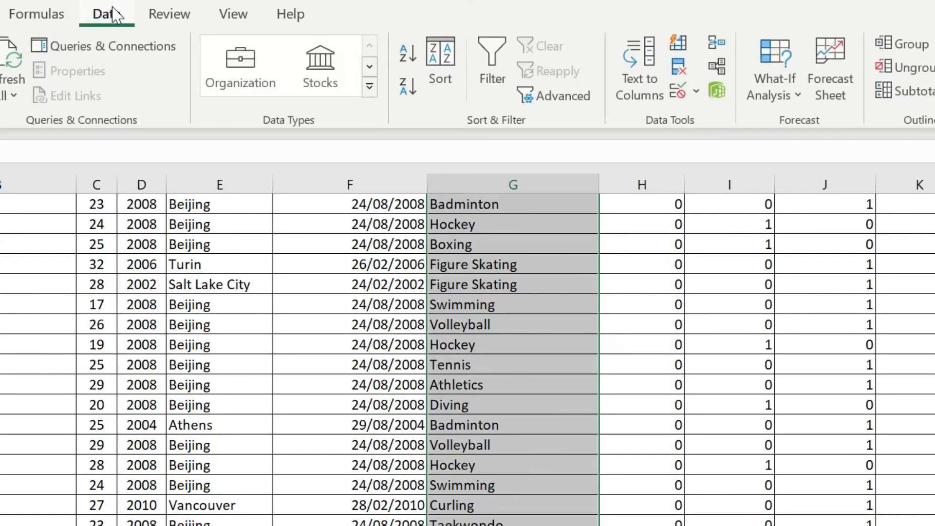
pyautogui.click(679, 92)
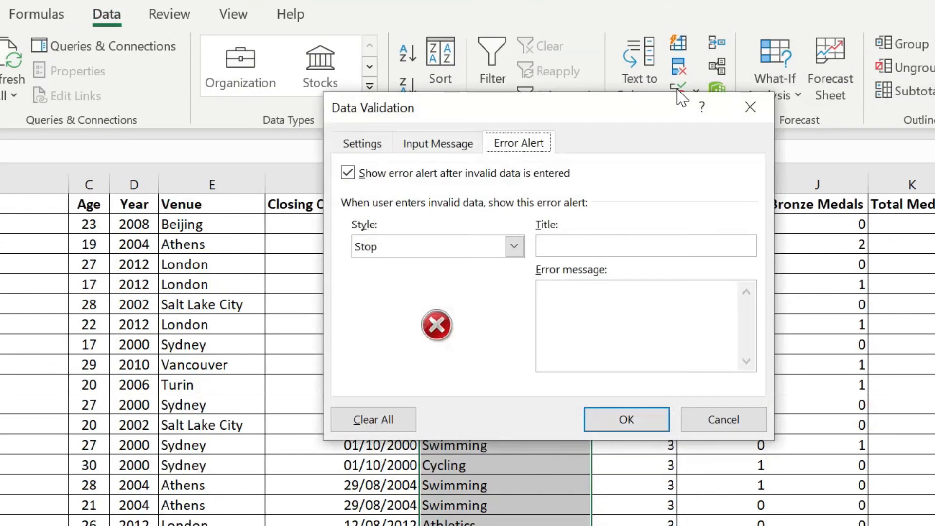
pyautogui.click(358, 144)
pyautogui.click(489, 216)
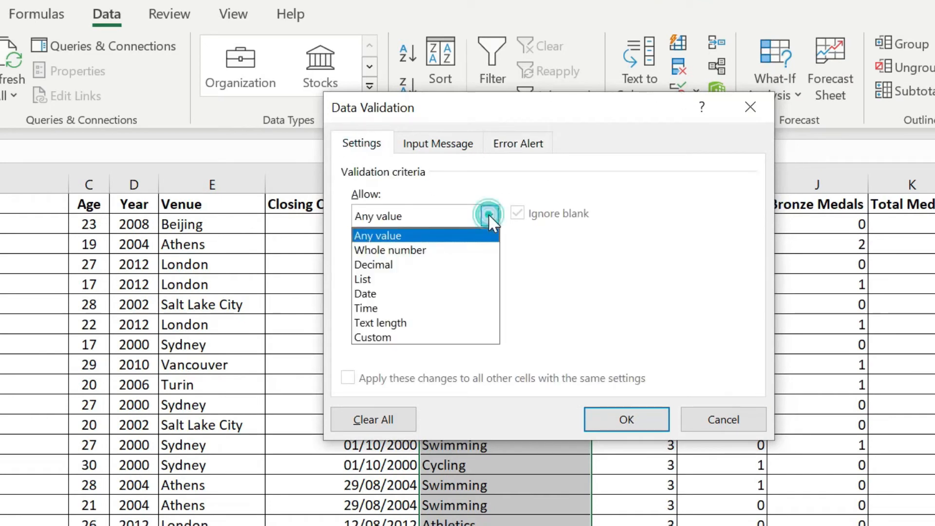
pyautogui.click(431, 287)
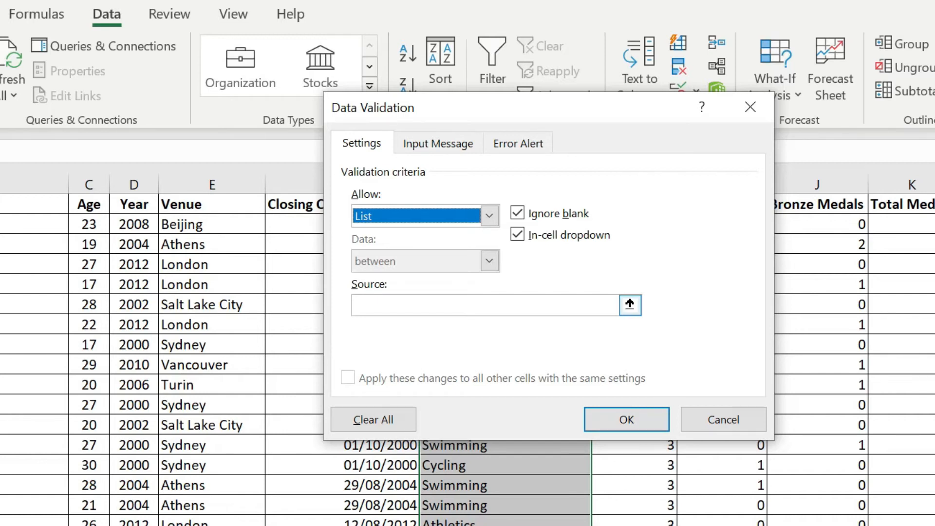
# Try to use =Sport_List as the source of the validation list.
pyautogui.click(410, 302)
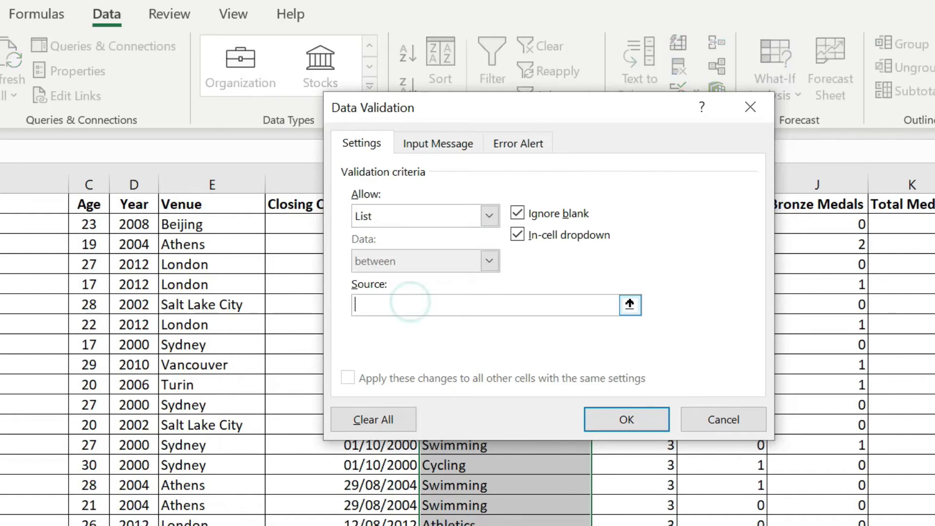
pyautogui.write('=')
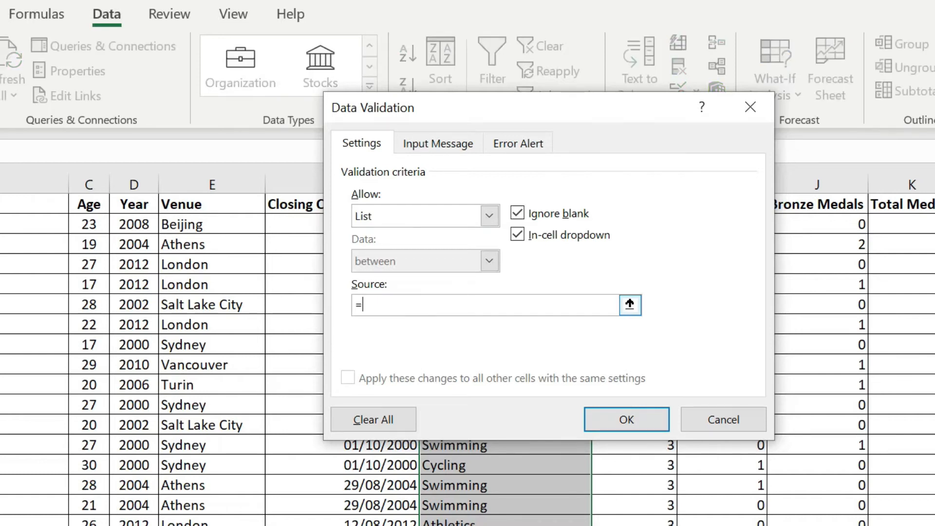
pyautogui.write('Sport_List')
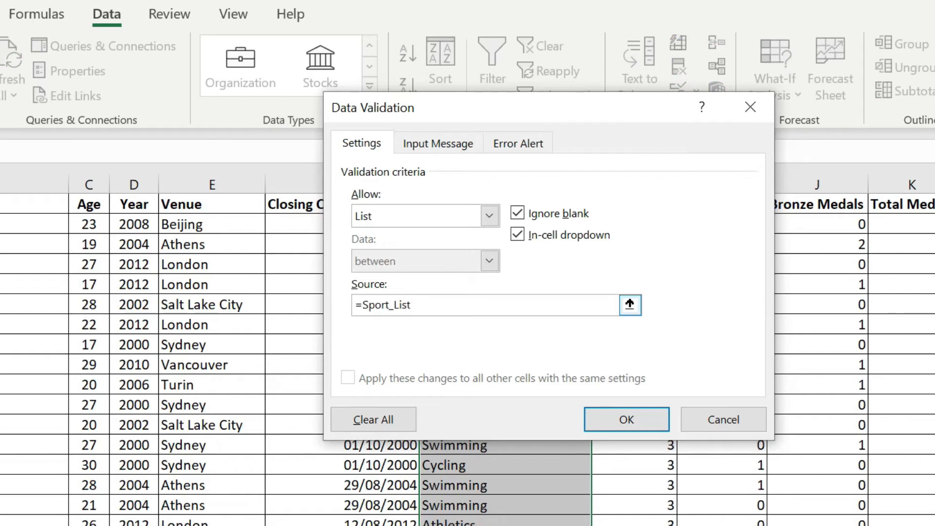
pyautogui.press('Return')
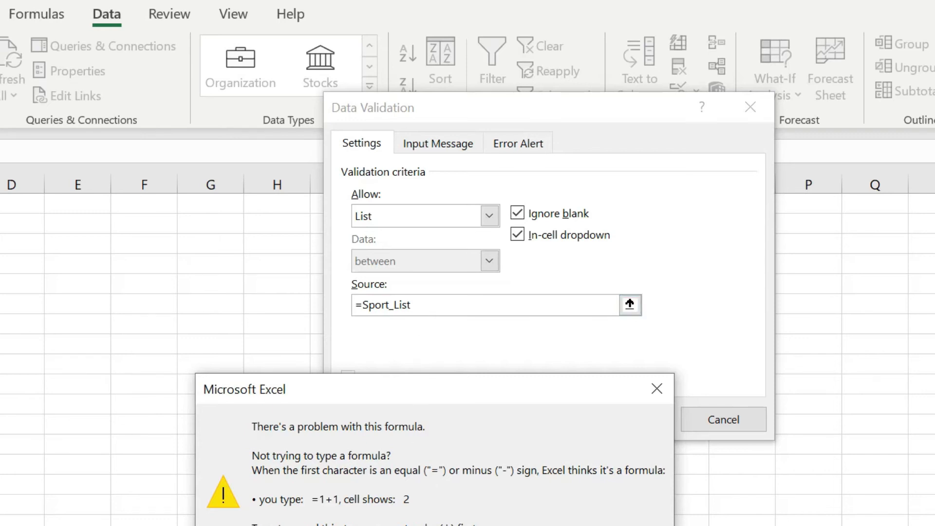
pyautogui.press('Return')
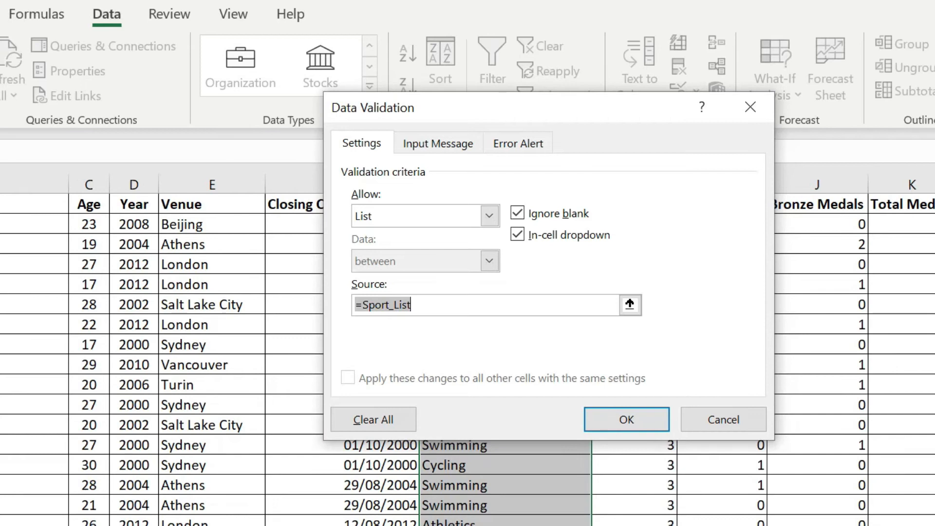
# Set the validation list's source to =INDIRECT("Sport_List[Sport]") and apply the rule to the Sport column.
pyautogui.write('=')
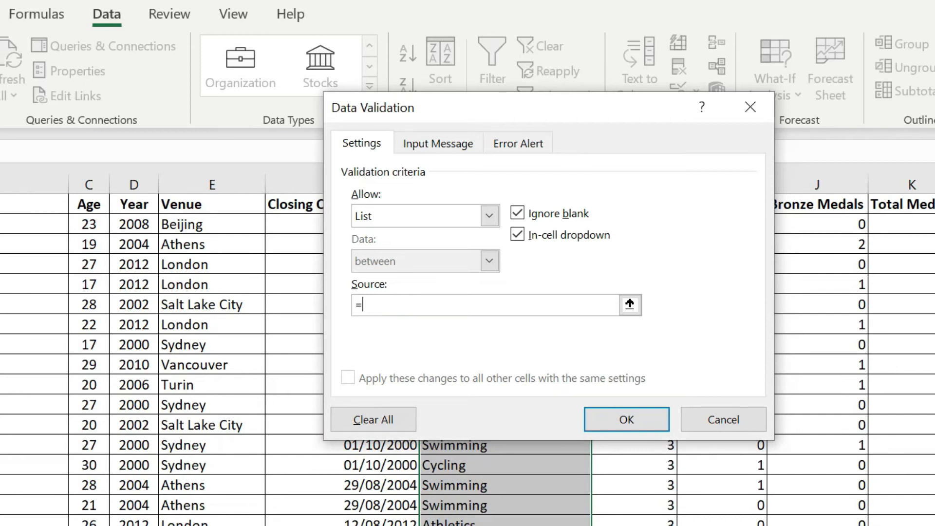
pyautogui.write('INDIRECT("')
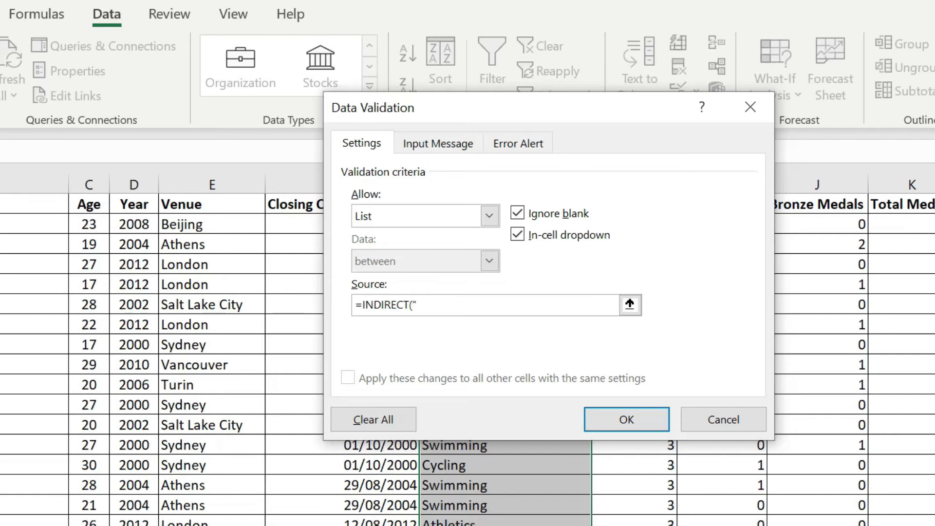
pyautogui.write('Sport_List[Sport]')
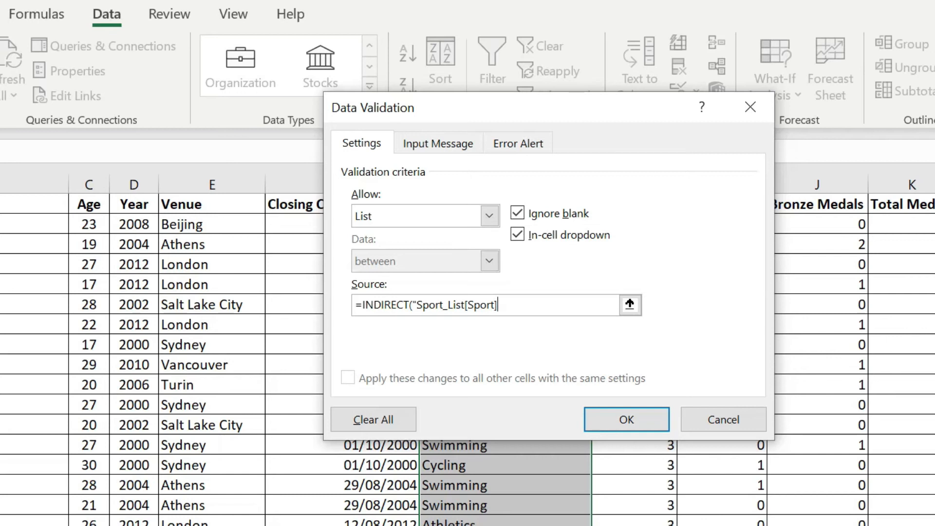
pyautogui.write('")')
pyautogui.click(627, 422)
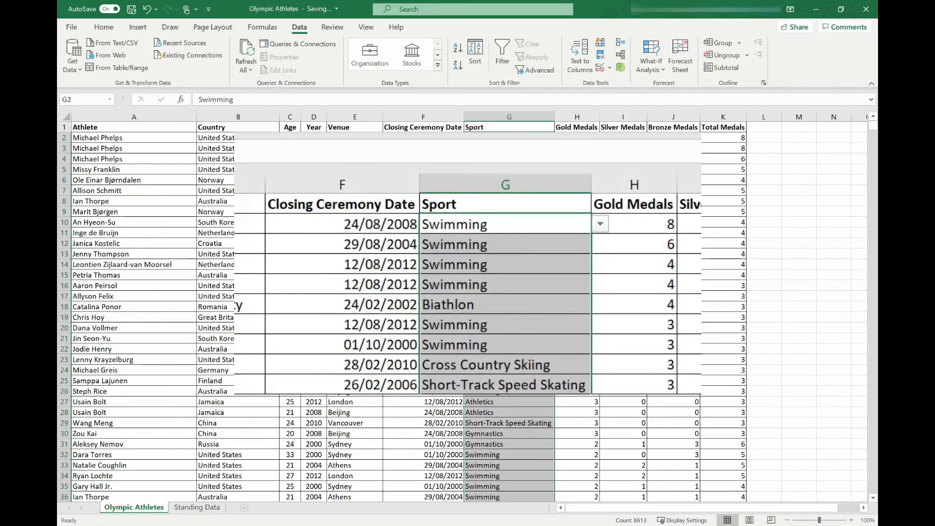
# Check several Sport cells for a dropdown and examine the list of allowed sports in cell G15.
pyautogui.click(524, 172)
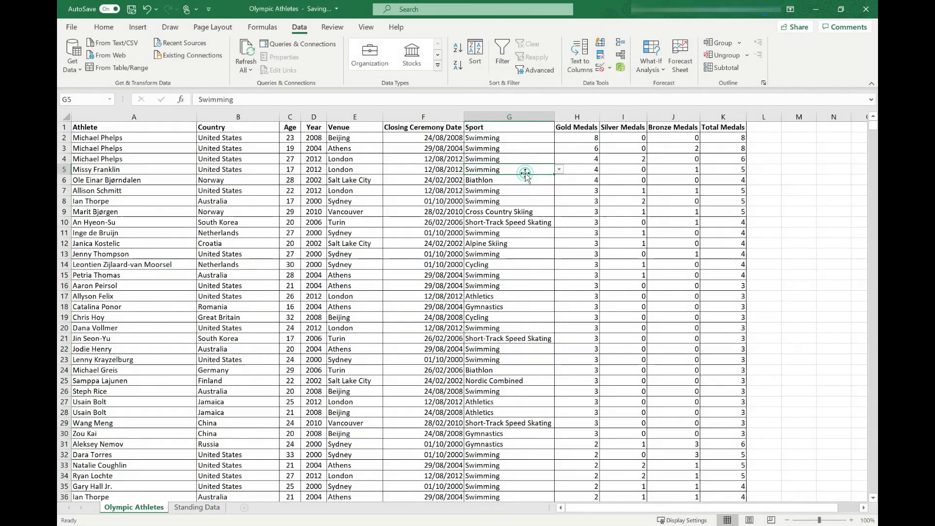
pyautogui.click(530, 190)
pyautogui.click(522, 275)
pyautogui.click(559, 276)
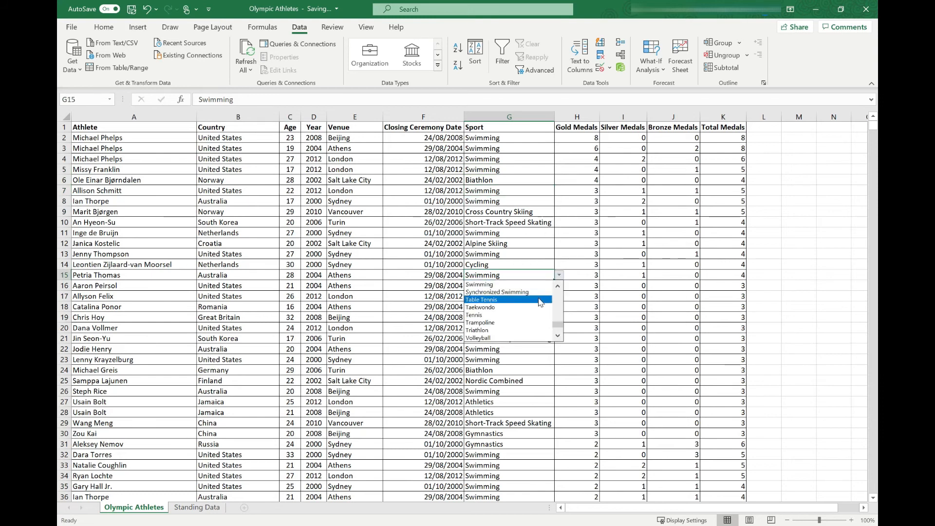
pyautogui.moveTo(559, 325)
pyautogui.mouseDown()
pyautogui.moveTo(559, 278)
pyautogui.moveTo(563, 336)
pyautogui.mouseUp()
pyautogui.click(559, 275)
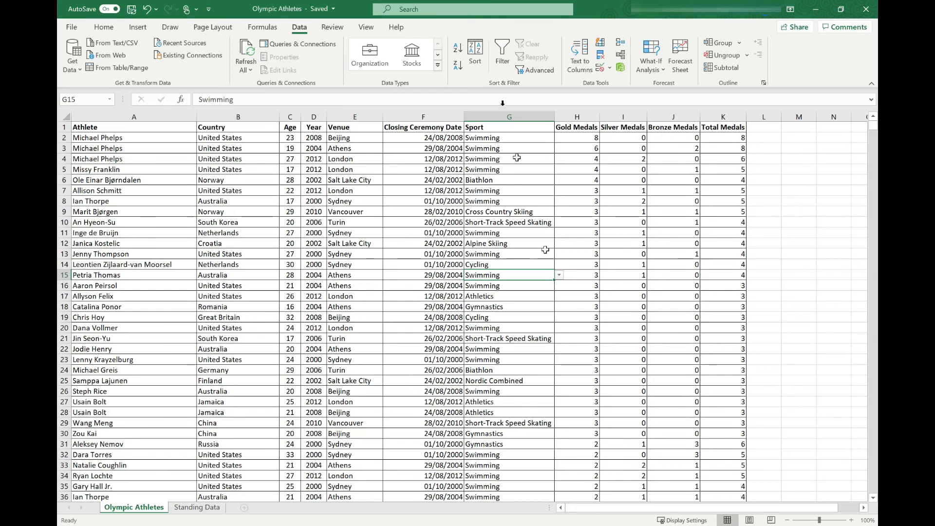
# Add Bog Snorkelling as a new entry directly below Wrestling in the Standing Data sports table.
pyautogui.click(195, 508)
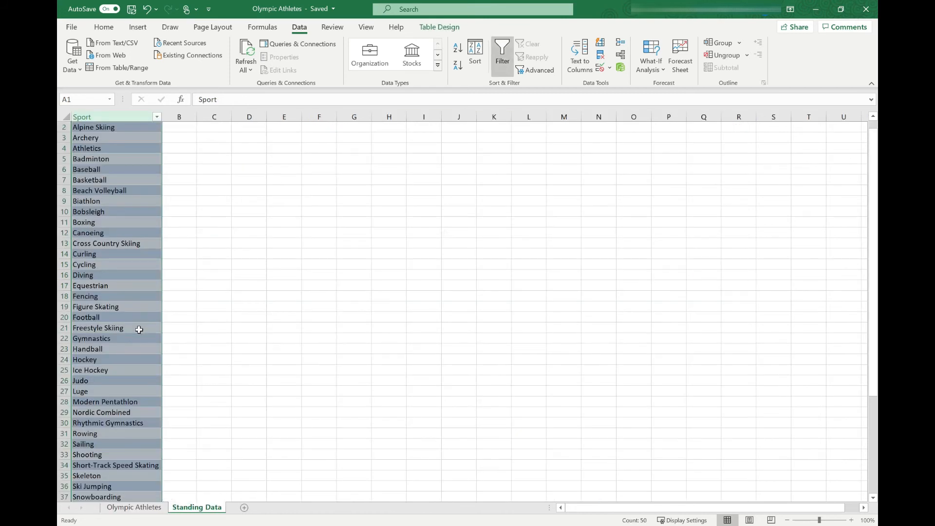
pyautogui.click(138, 329)
pyautogui.hotkey('ctrl', 'Down')
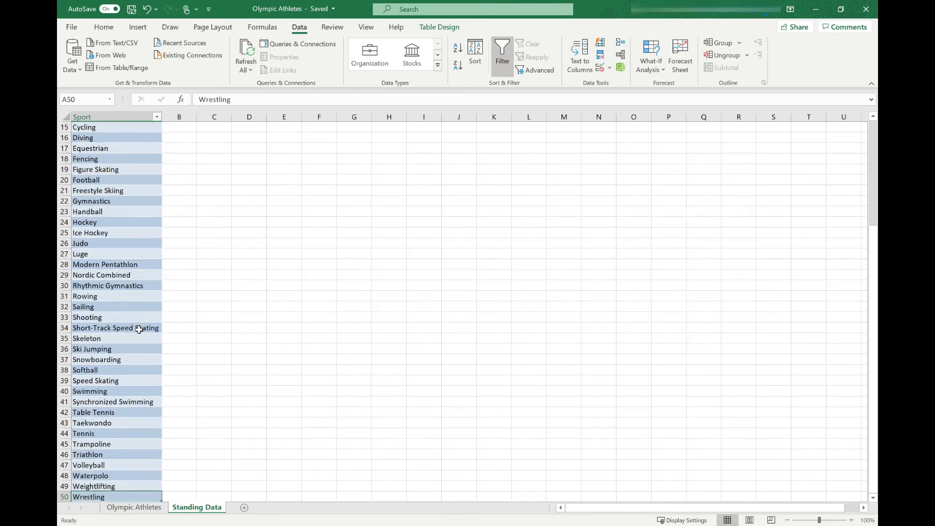
pyautogui.press('Down')
pyautogui.write('Bog Snorkelling')
pyautogui.press('Return')
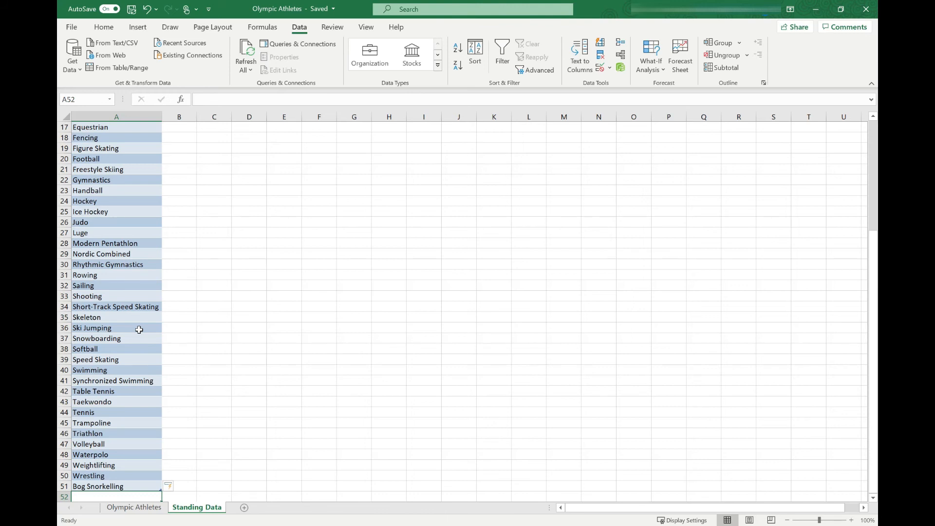
# Sort the sports table from A to Z by the Sport column and select the Bog Snorkelling entry.
pyautogui.press('Up')
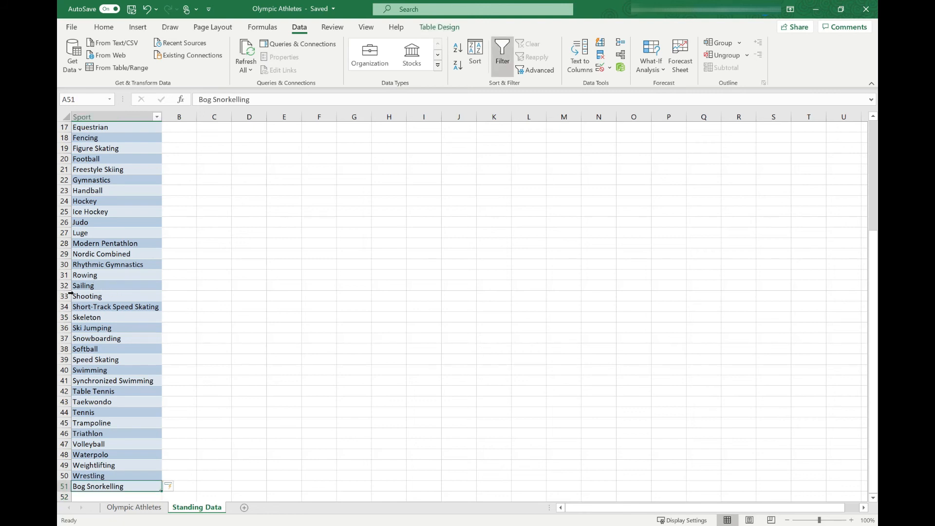
pyautogui.hotkey('ctrl', 'z')
pyautogui.click(156, 119)
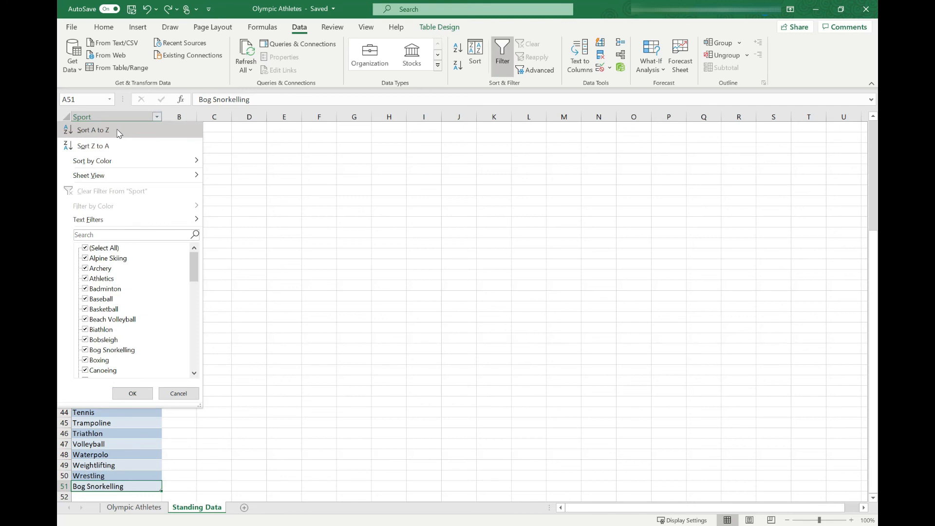
pyautogui.click(119, 134)
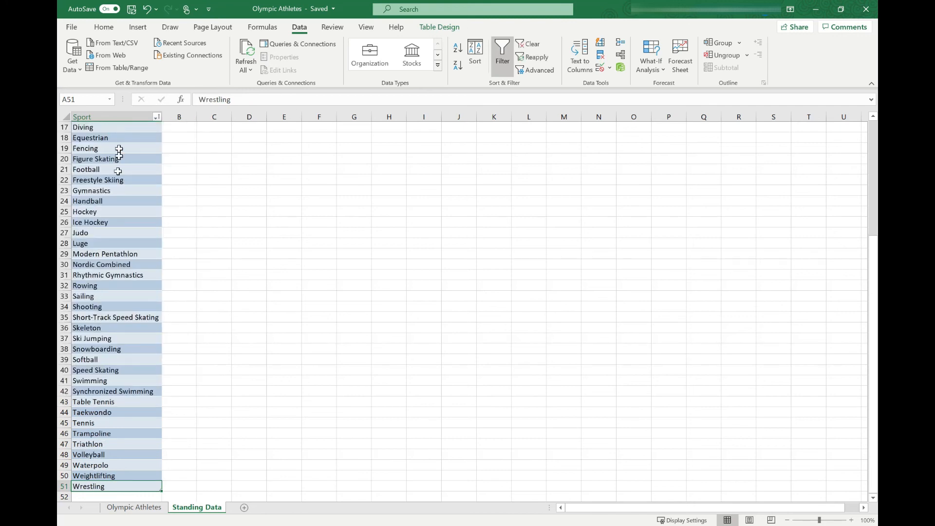
pyautogui.scroll(5, 117, 178)
pyautogui.click(105, 234)
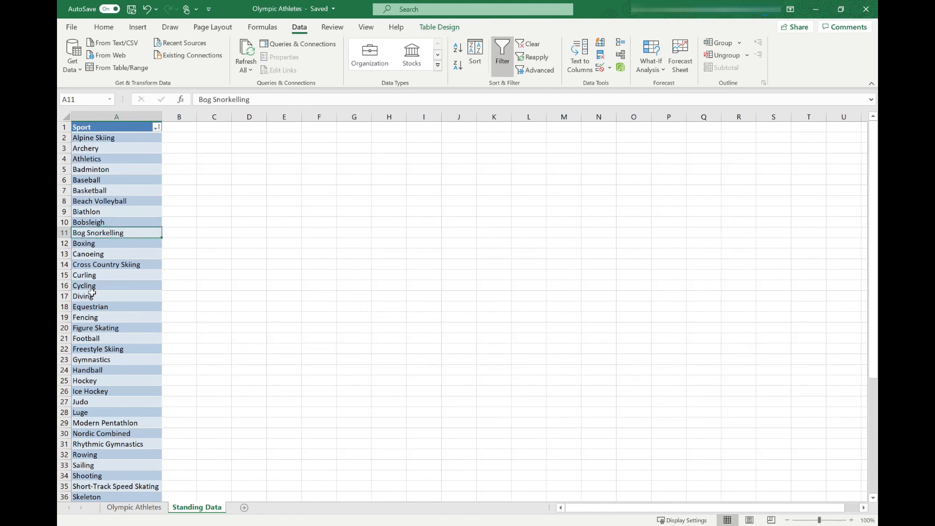
# Look for Bog Snorkelling in the dropdown of cell G12 on the Olympic Athletes sheet.
pyautogui.click(119, 508)
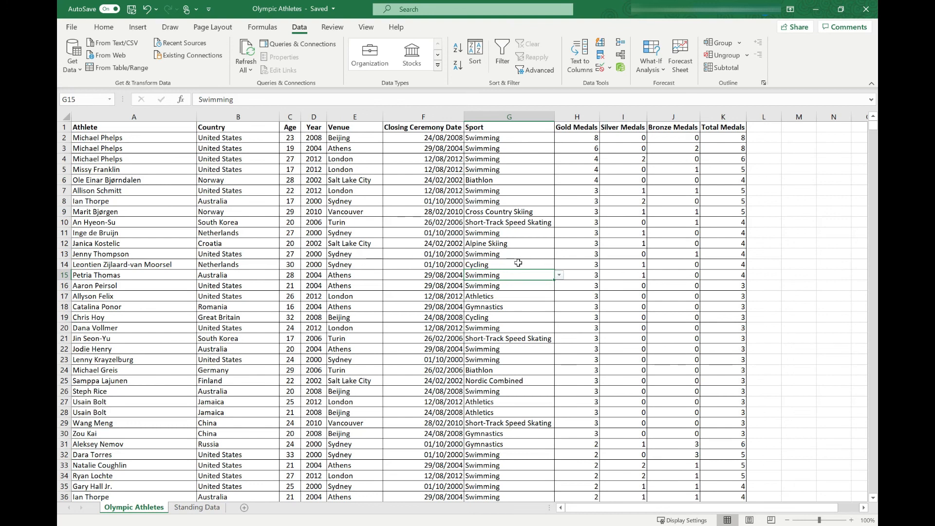
pyautogui.click(549, 243)
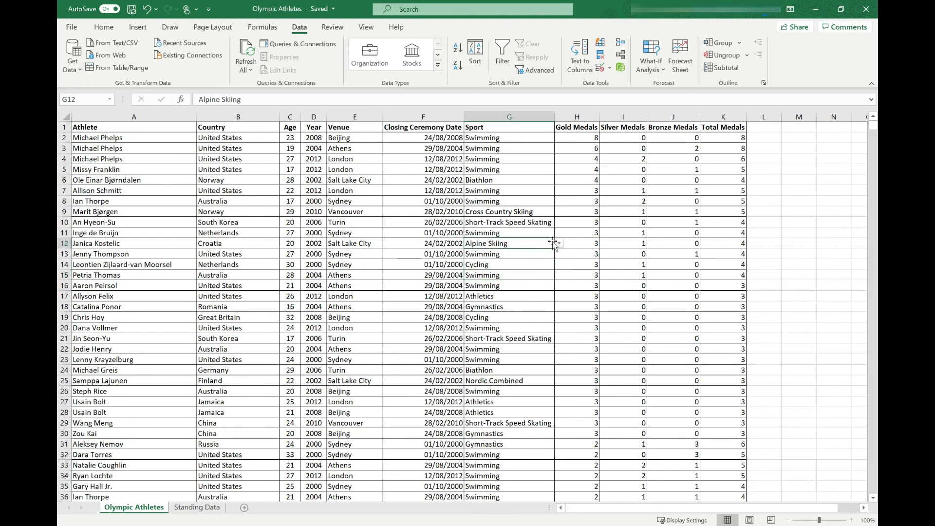
pyautogui.click(559, 243)
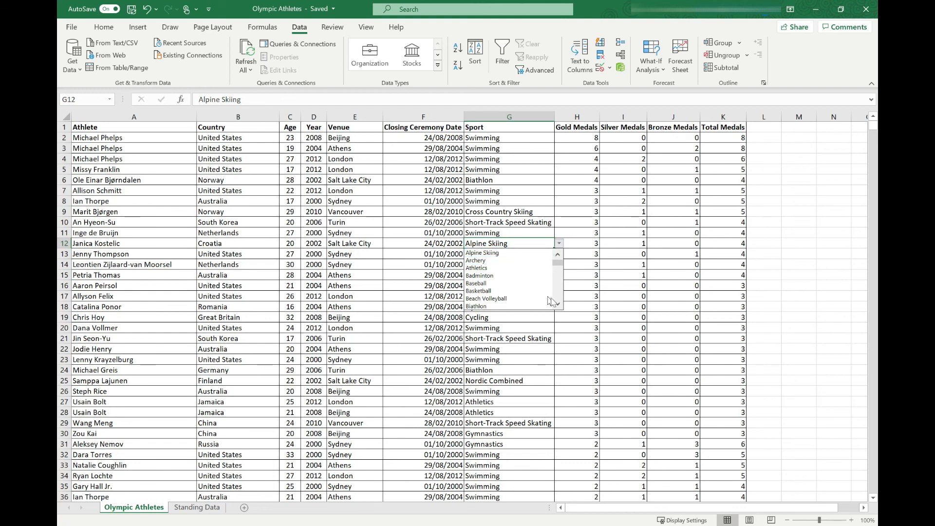
pyautogui.scroll(-1, 535, 297)
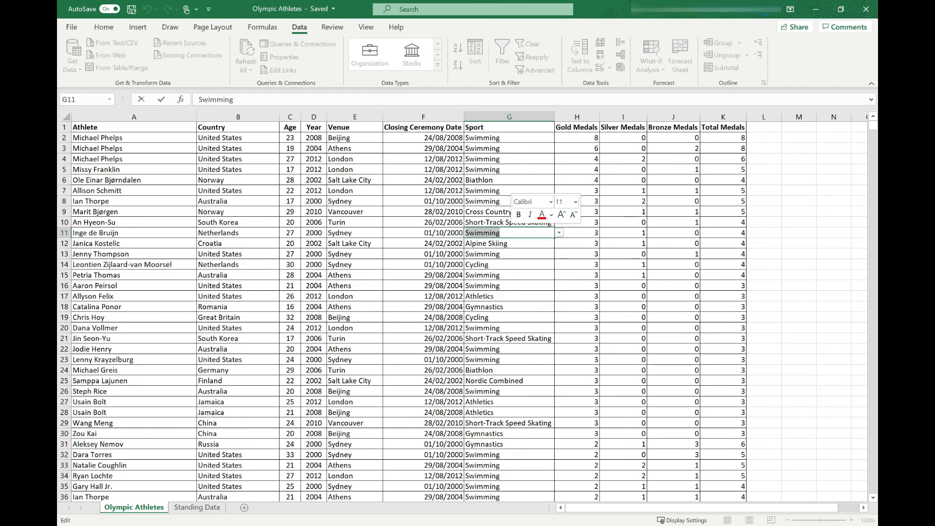
# Try to enter Cheese Rolling as the sport in cell G11 to test the validation.
pyautogui.write('Chees')
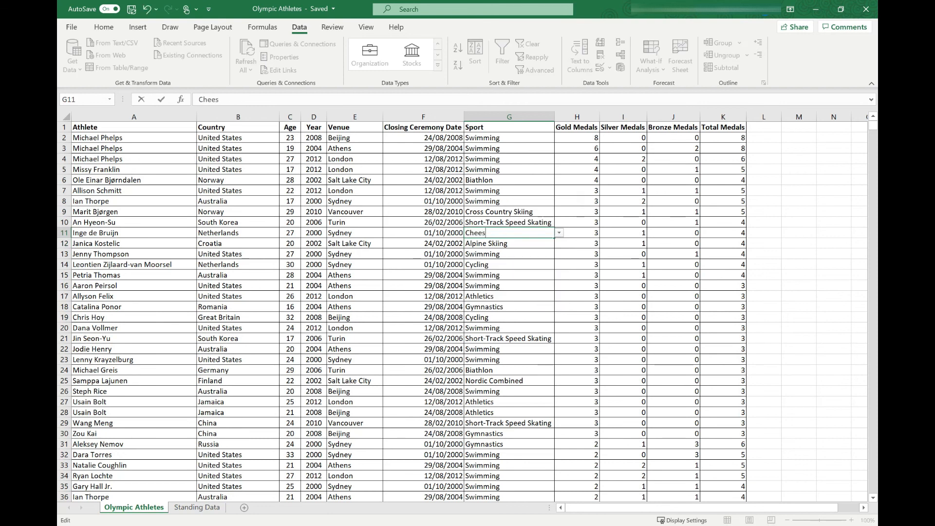
pyautogui.write('e Rolling')
pyautogui.press('Return')
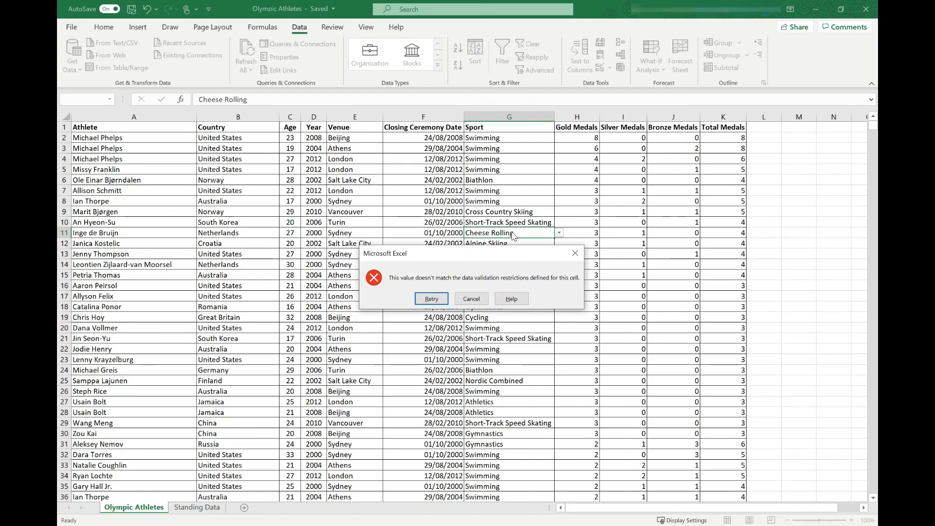